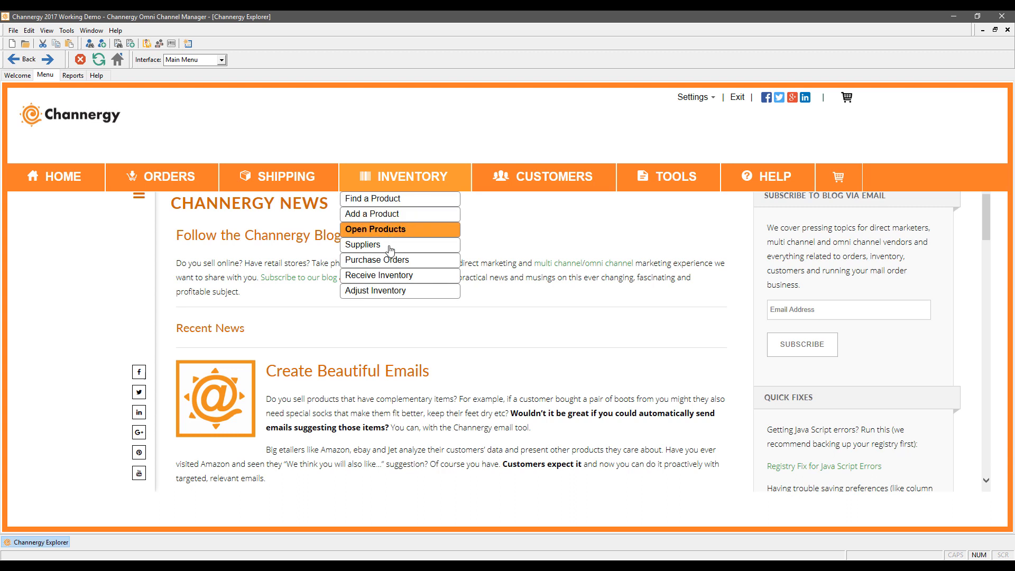
# - Open the inventory's product records and review the BB DOOR 8130 RED product's number, name, descriptions, order message and supplier fields
pyautogui.click(411, 175)
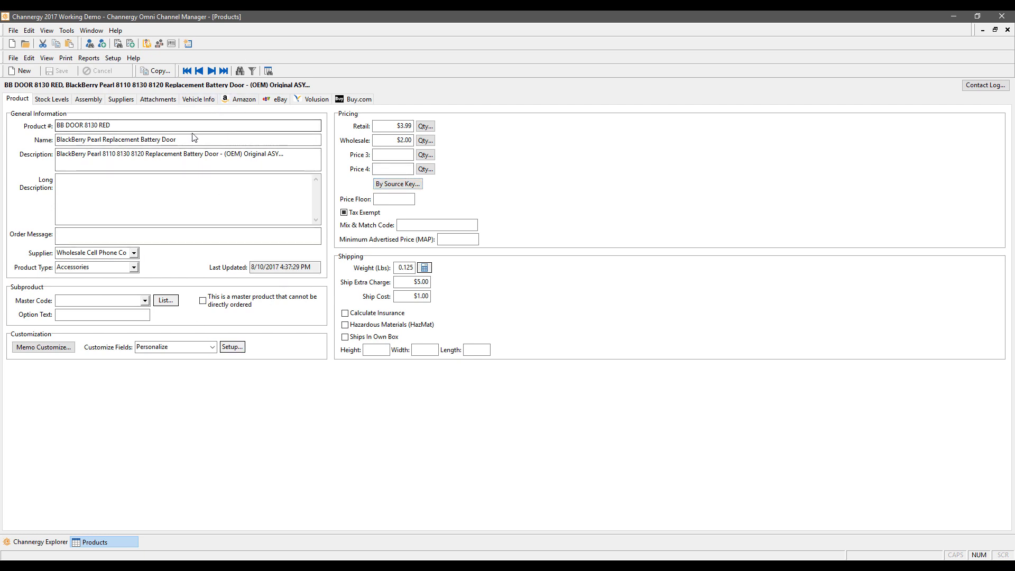
pyautogui.moveTo(117, 126); pyautogui.dragTo(1, 124)
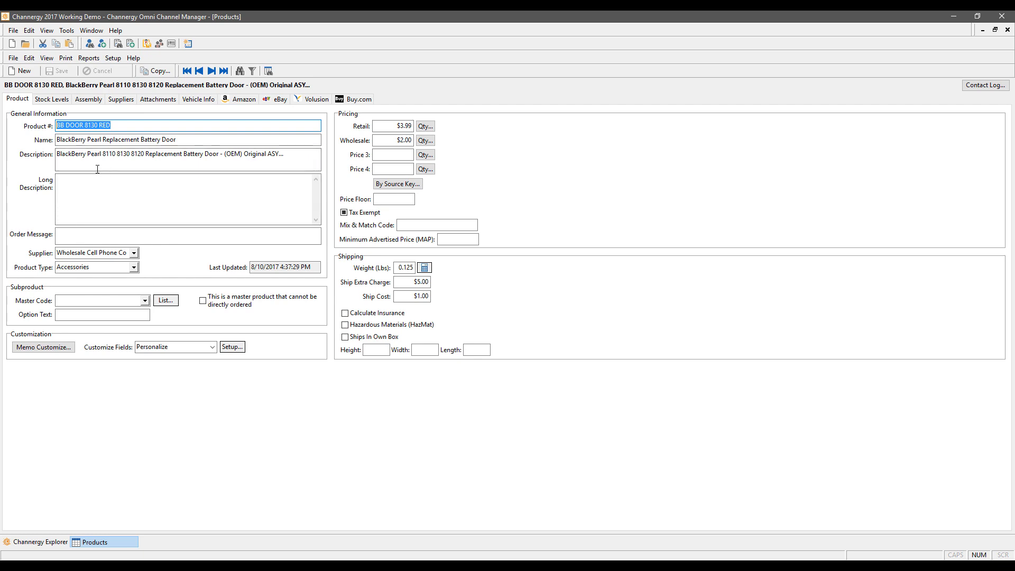
pyautogui.click(203, 139)
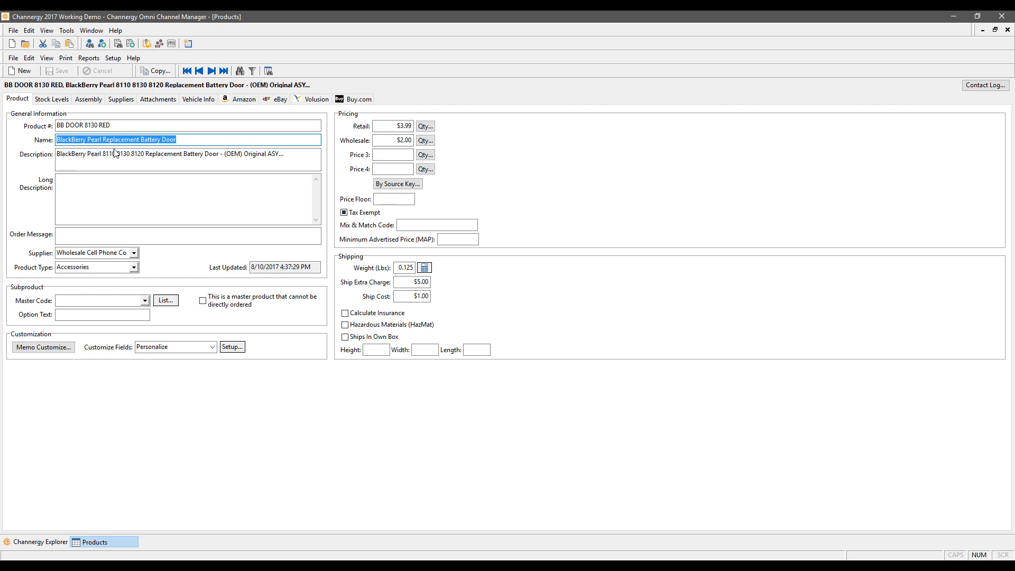
pyautogui.moveTo(291, 154); pyautogui.dragTo(50, 151)
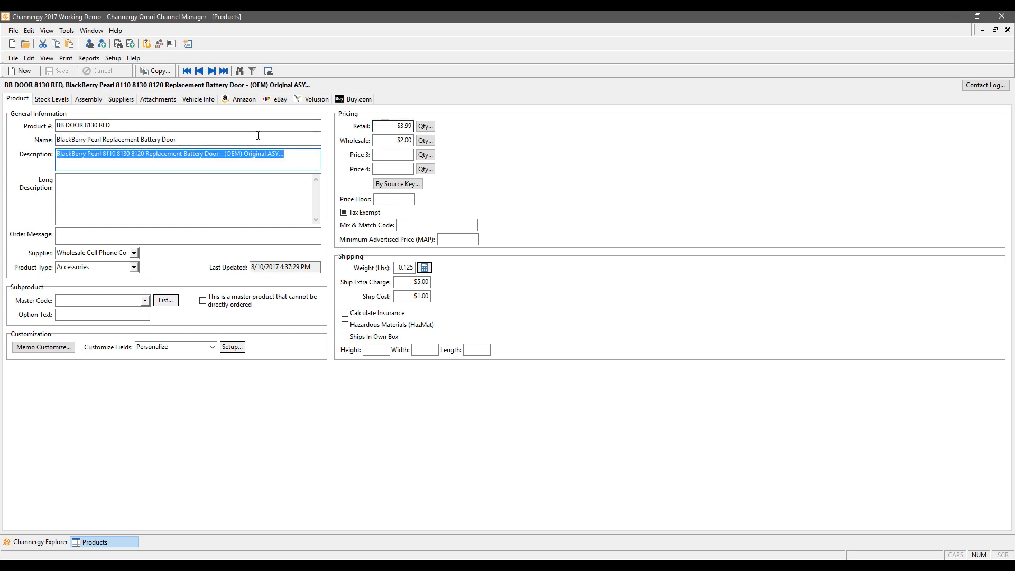
pyautogui.click(107, 188)
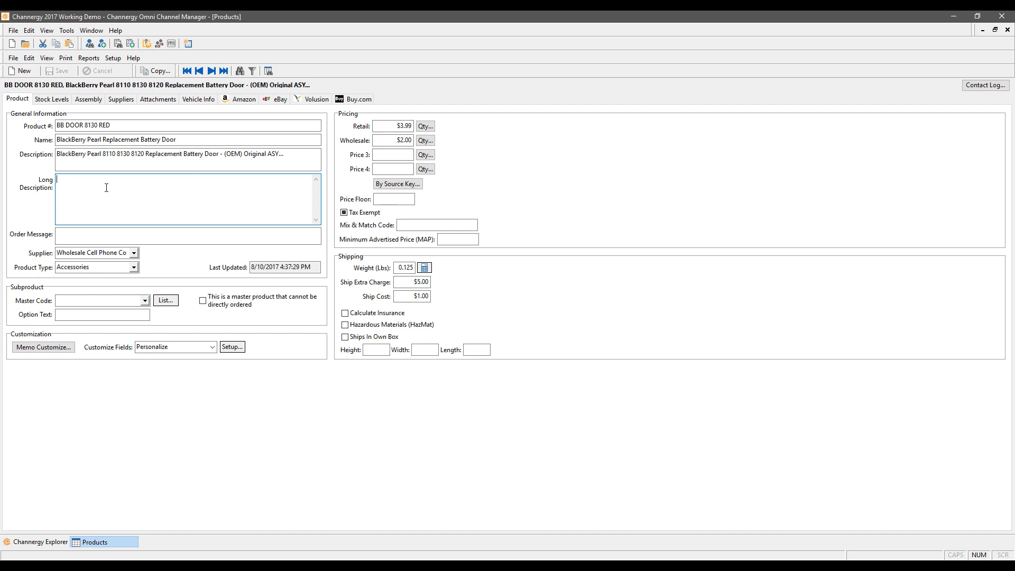
pyautogui.click(83, 235)
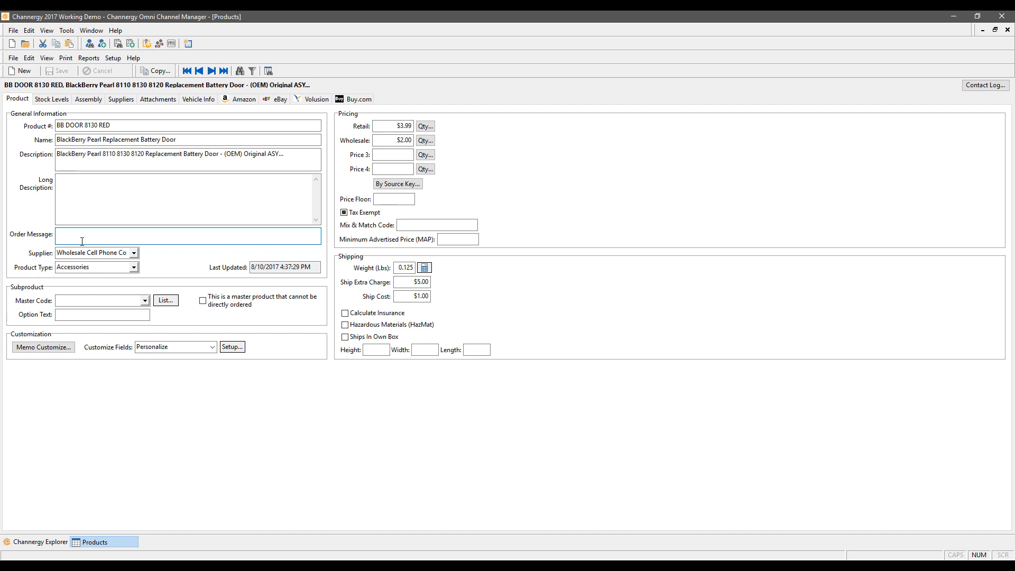
pyautogui.click(130, 250)
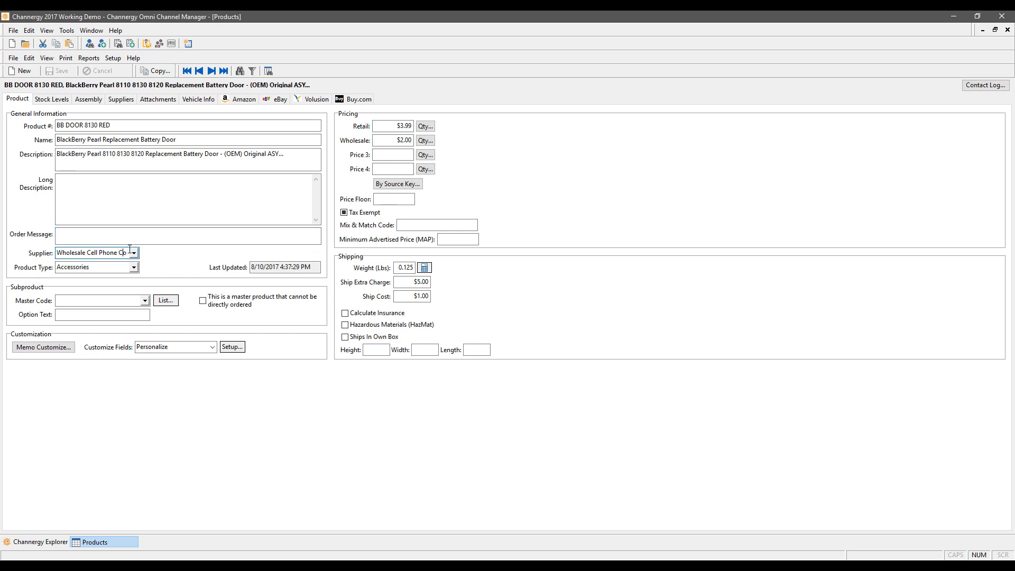
# - Examine the product's supplier details for CELL PHONES ETC: supplier product number, price, unit of measure and minimum quantity
pyautogui.click(126, 99)
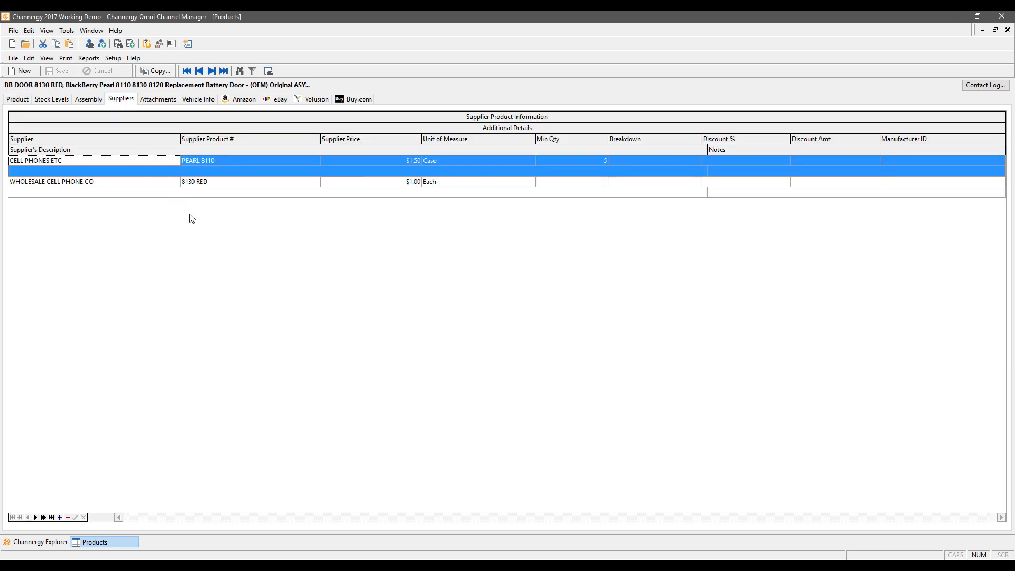
pyautogui.click(194, 161)
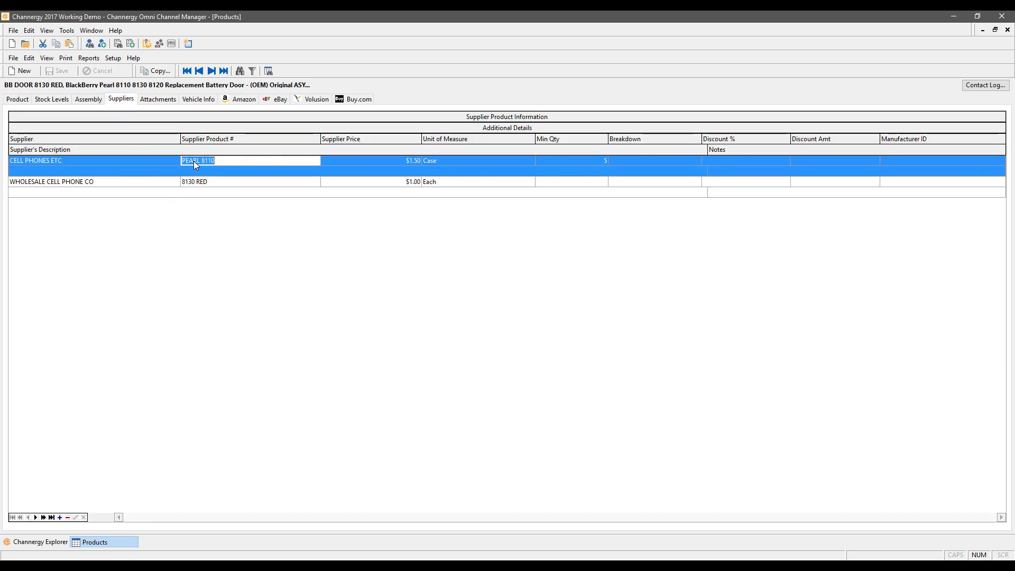
pyautogui.click(408, 160)
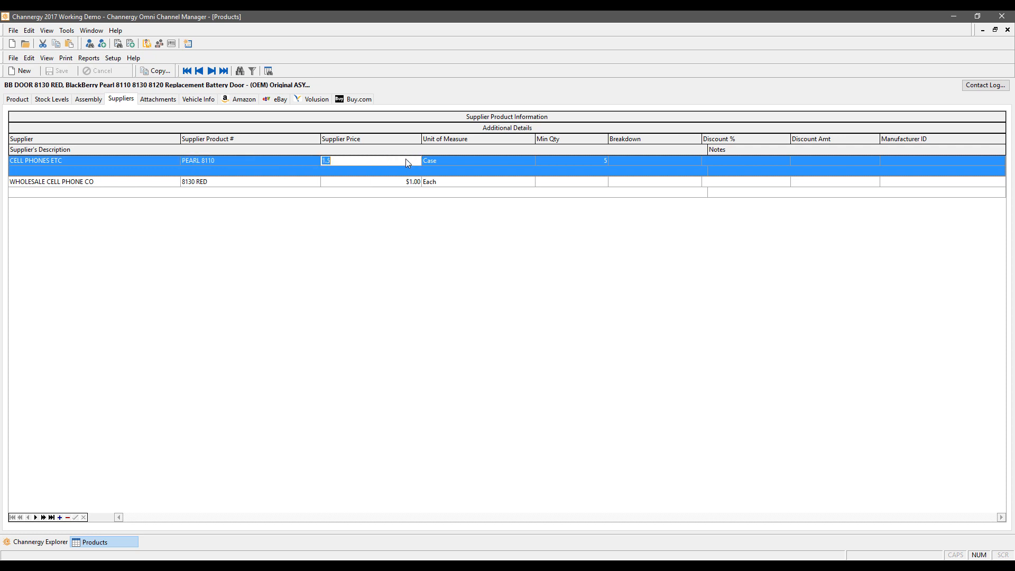
pyautogui.click(443, 163)
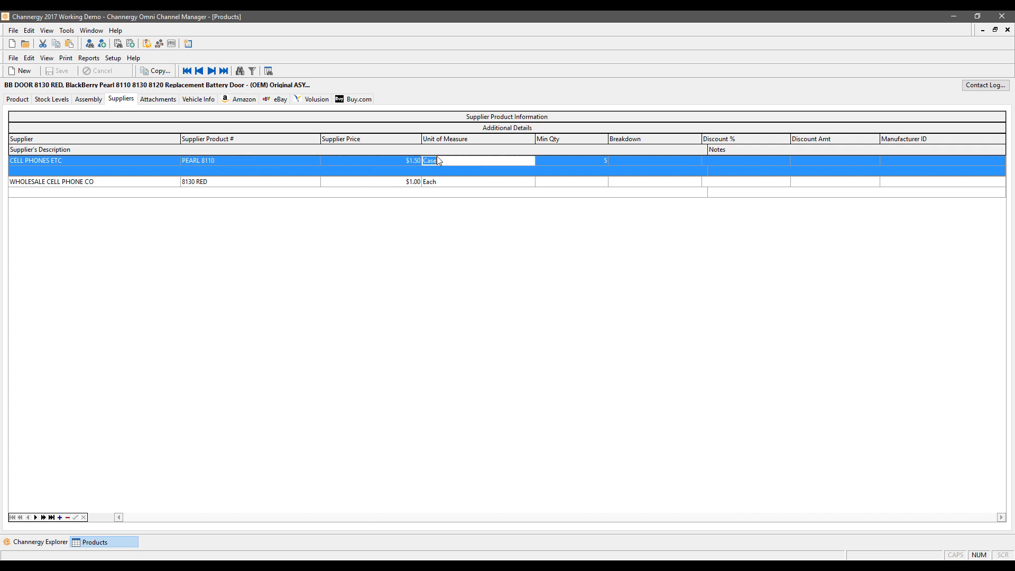
pyautogui.click(571, 162)
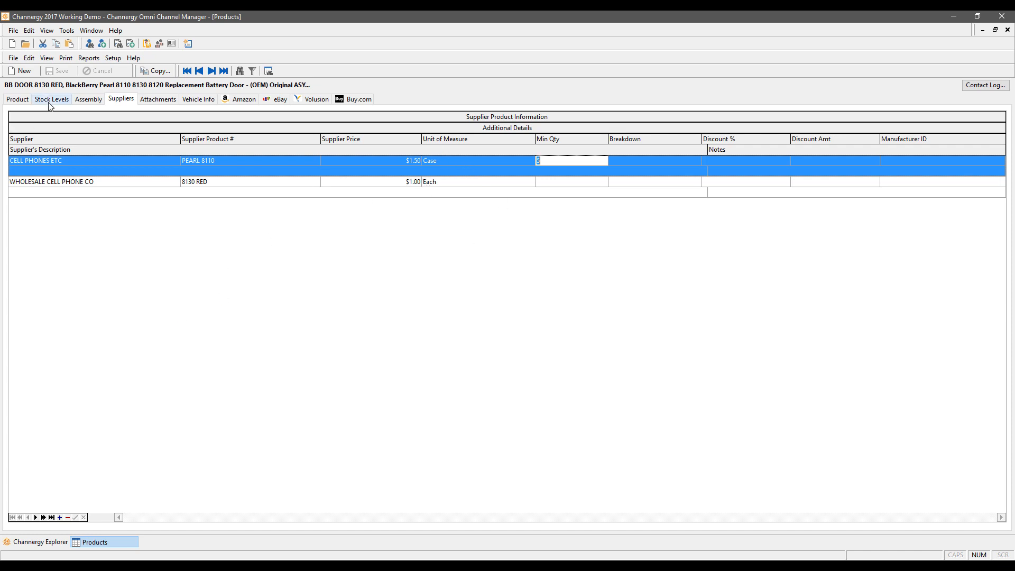
# - Return to the product's general information and choose Accessories as the product type
pyautogui.click(25, 101)
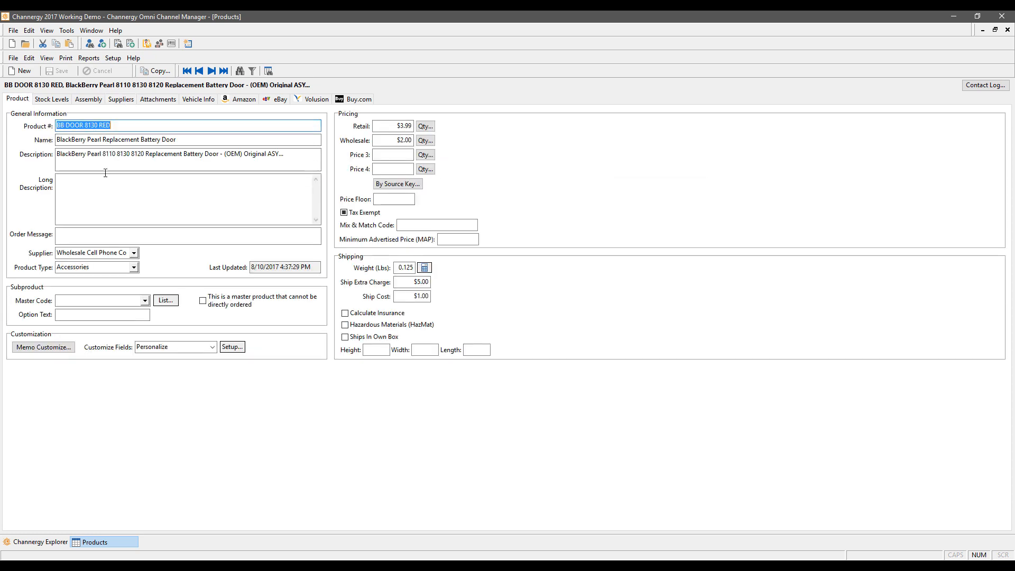
pyautogui.click(134, 268)
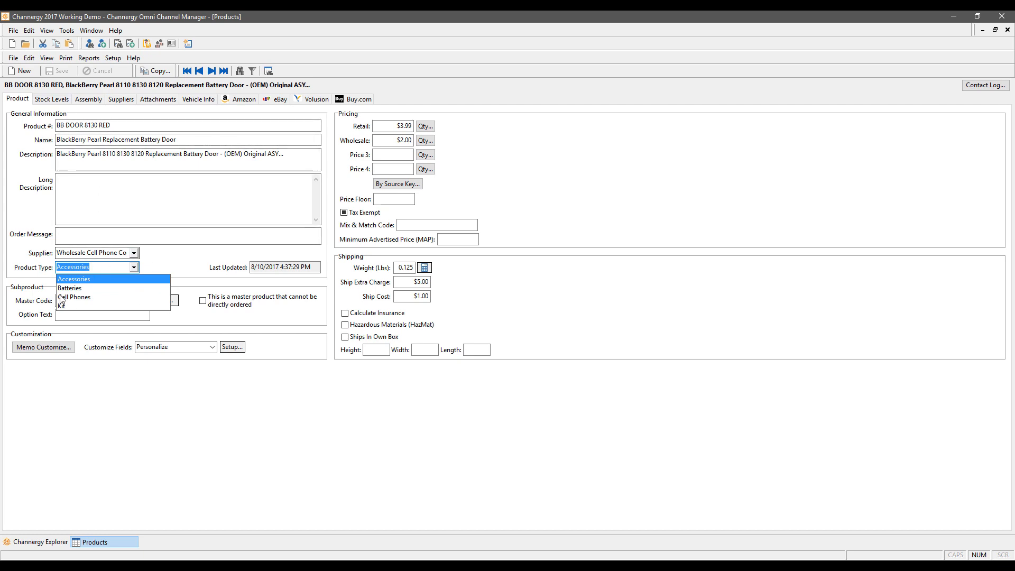
pyautogui.click(91, 279)
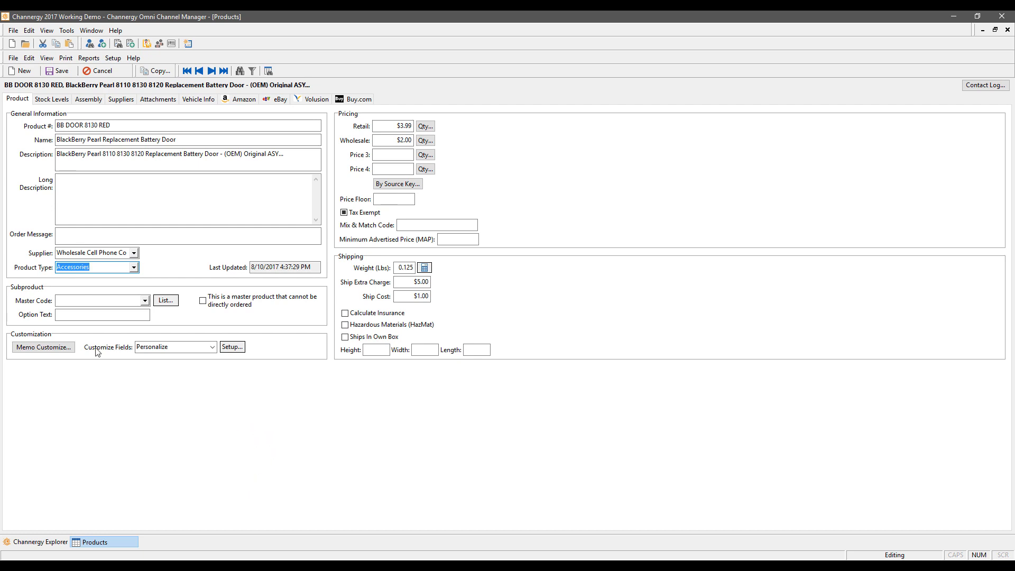
# - Enter "Do not eat" as the product's memo customization text and accept it
pyautogui.click(54, 349)
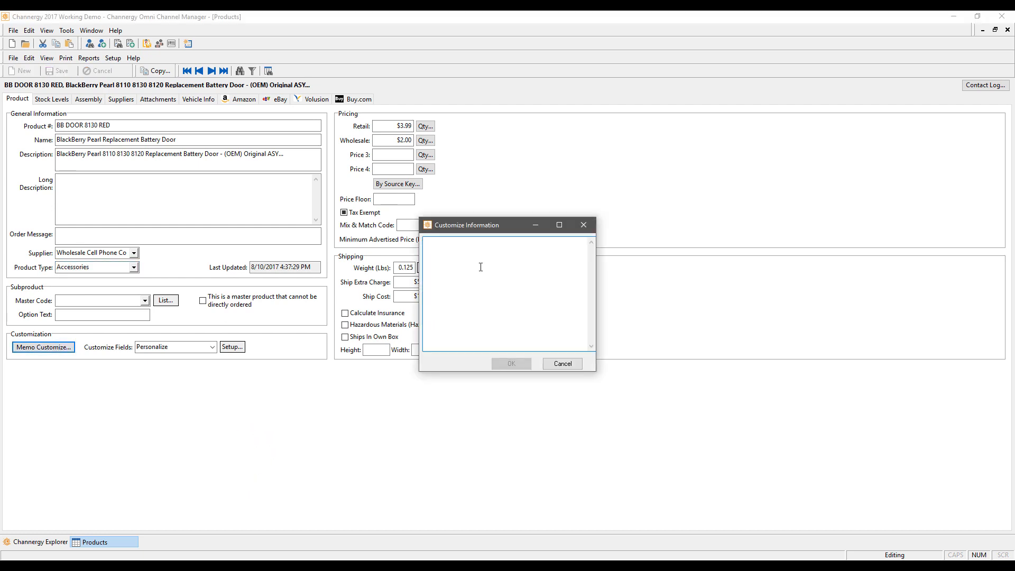
pyautogui.write('Do not eat')
pyautogui.click(527, 363)
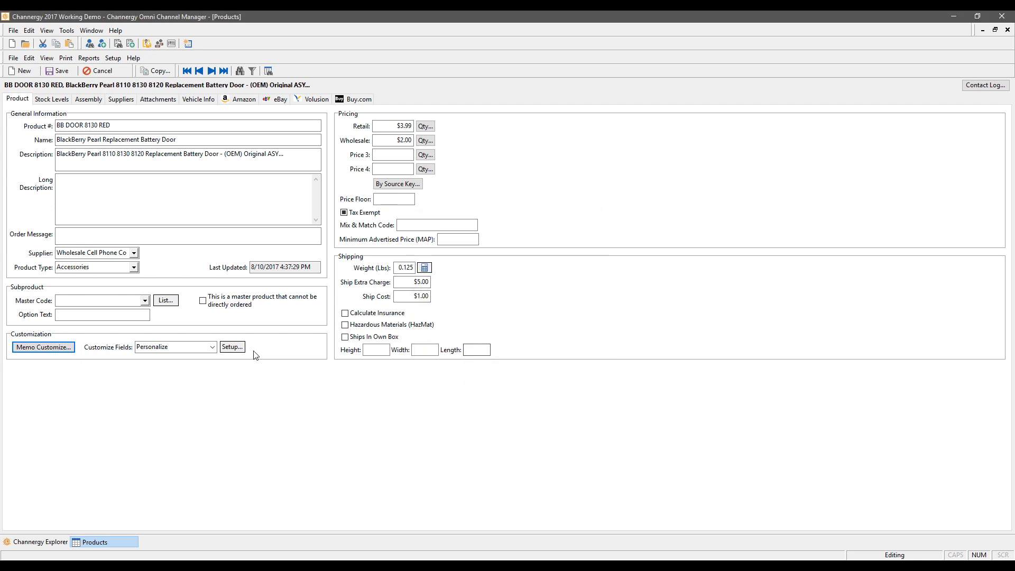
# - Examine the Personalize customization's field captions, copy-from sources and data type options, leaving its setup without saving changes
pyautogui.click(232, 347)
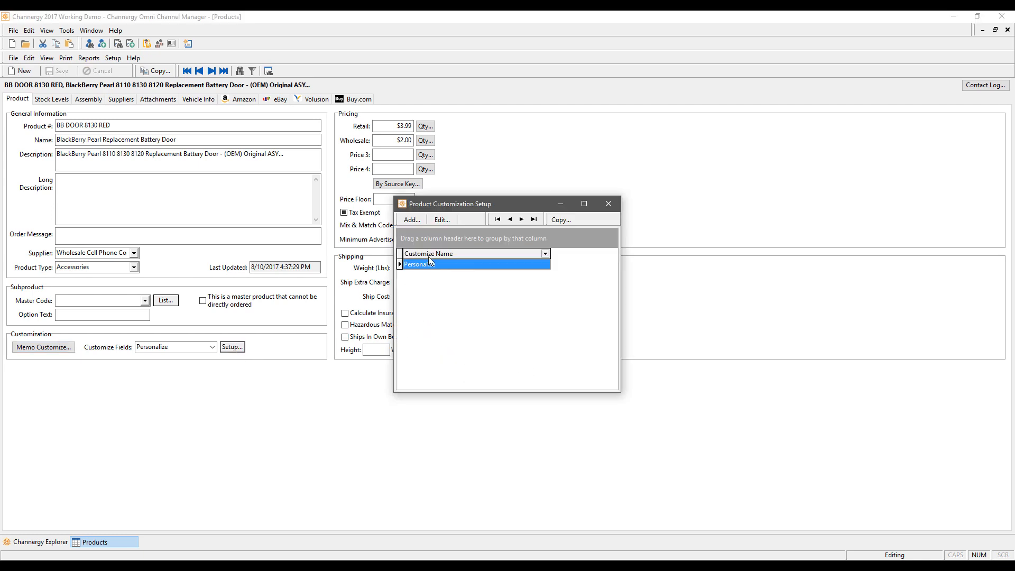
pyautogui.click(447, 225)
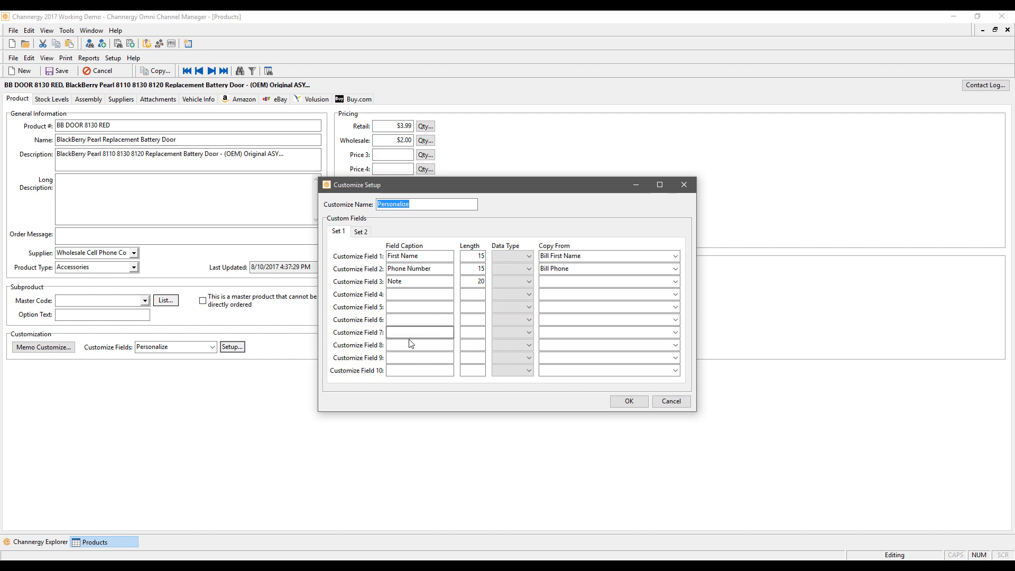
pyautogui.click(676, 256)
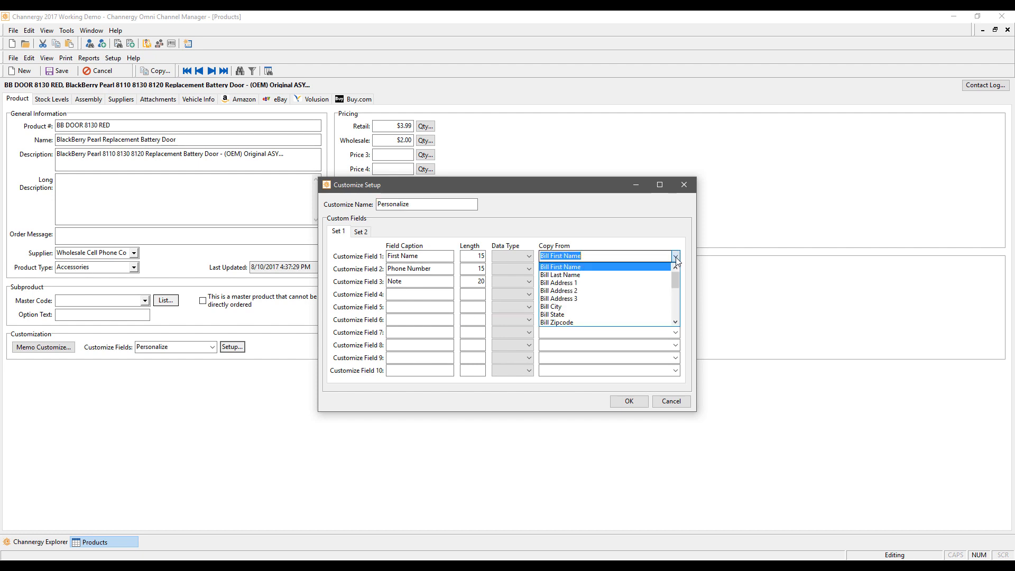
pyautogui.click(616, 268)
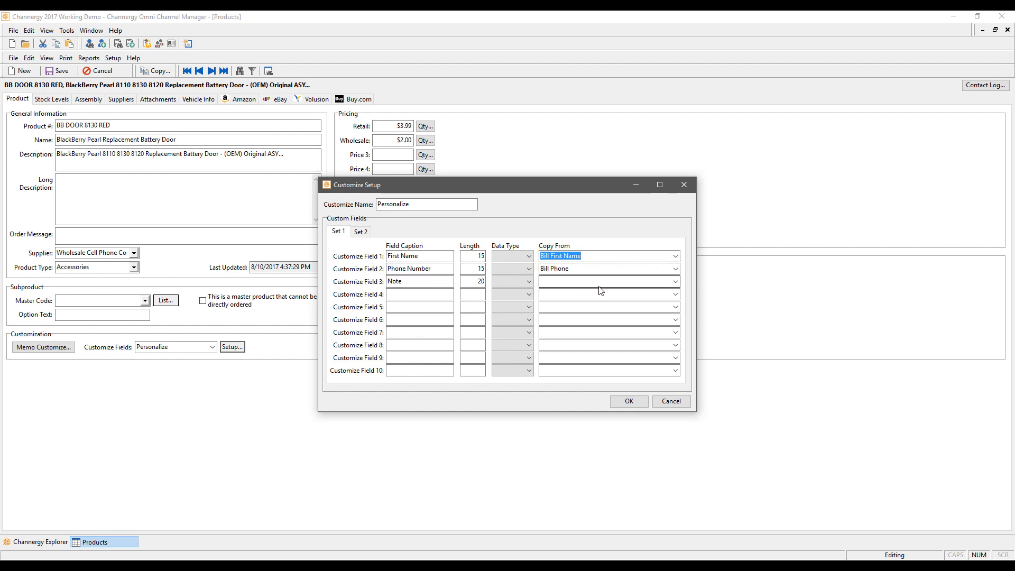
pyautogui.click(508, 282)
pyautogui.click(530, 282)
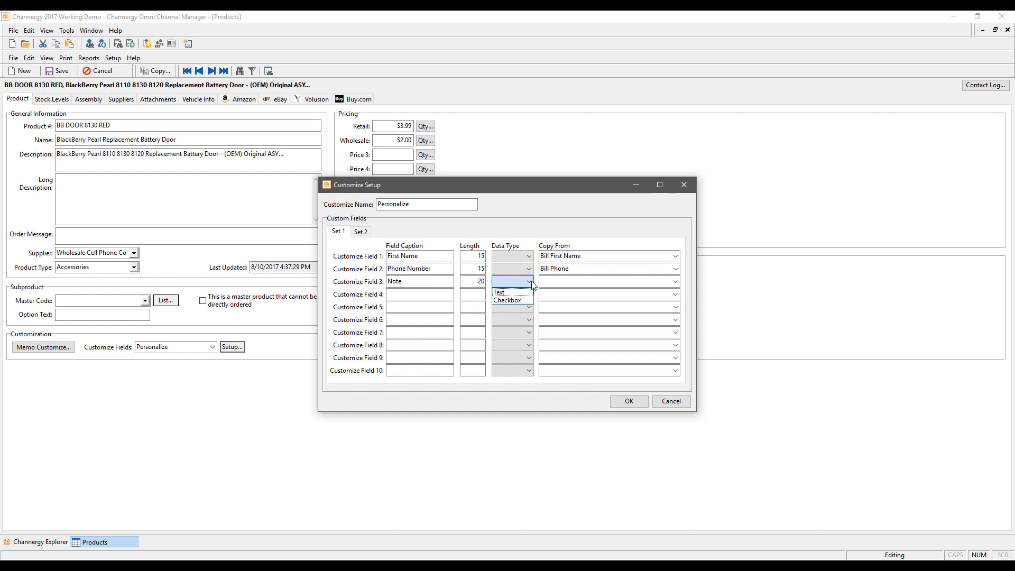
pyautogui.click(551, 283)
pyautogui.click(671, 401)
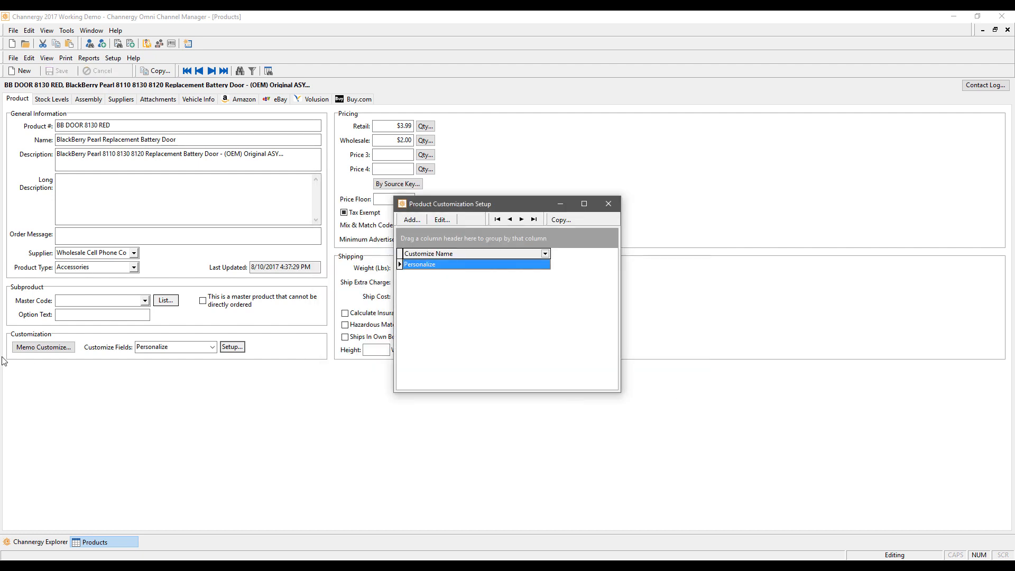
pyautogui.click(619, 206)
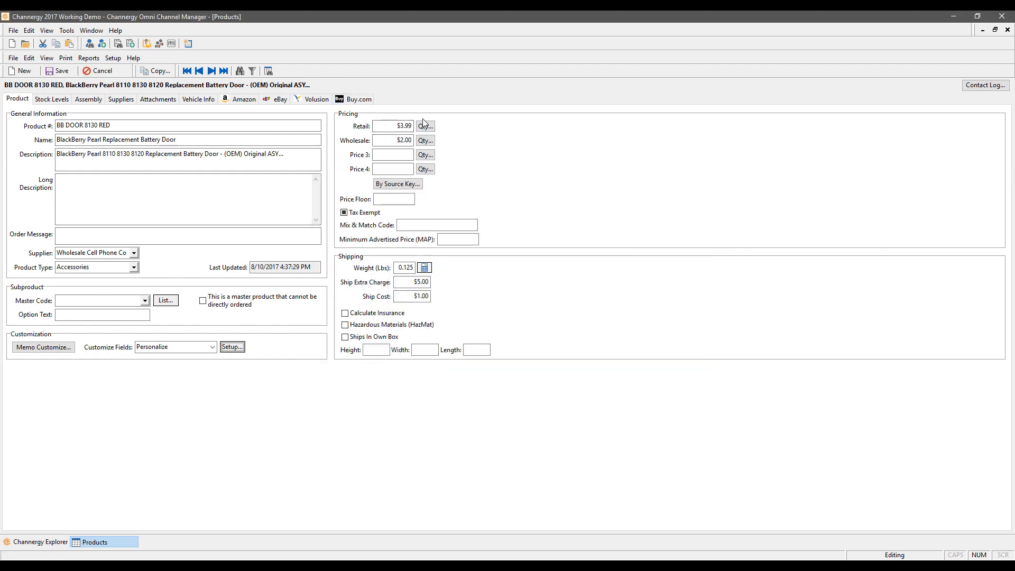
# - Add a retail quantity discount for quantities 5 to 10 at a unit price of $3.50
pyautogui.click(393, 141)
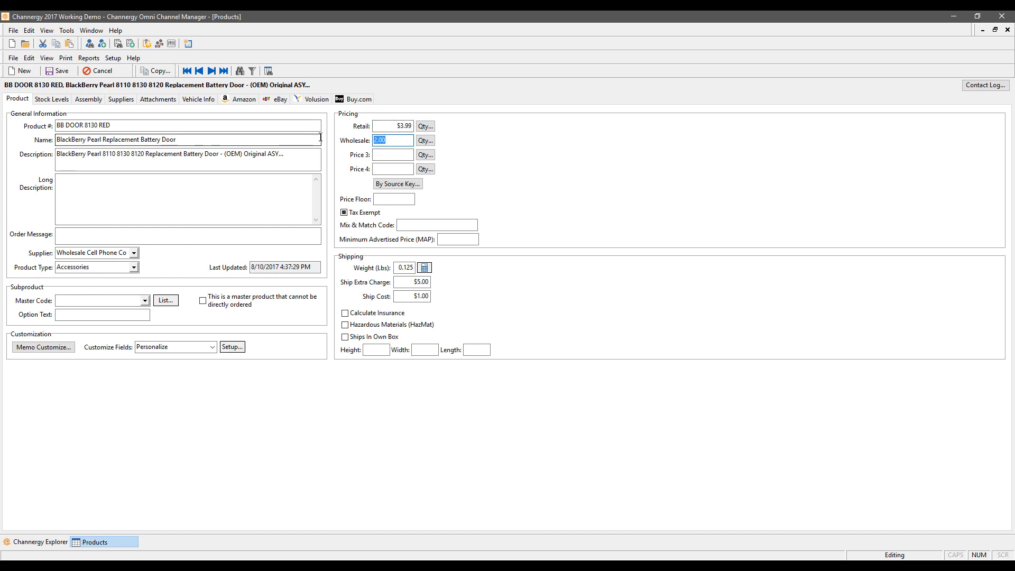
pyautogui.click(426, 126)
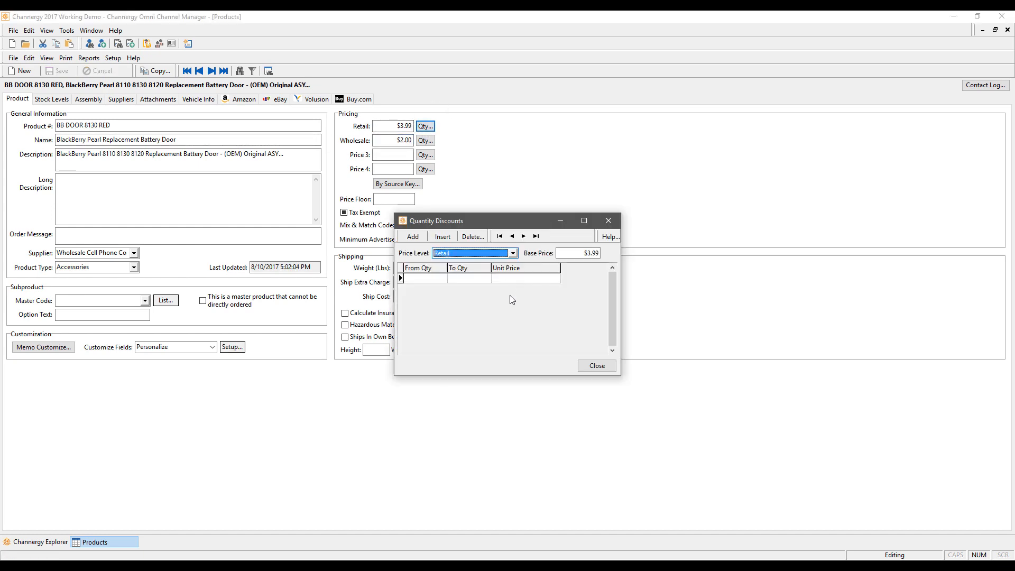
pyautogui.click(420, 278)
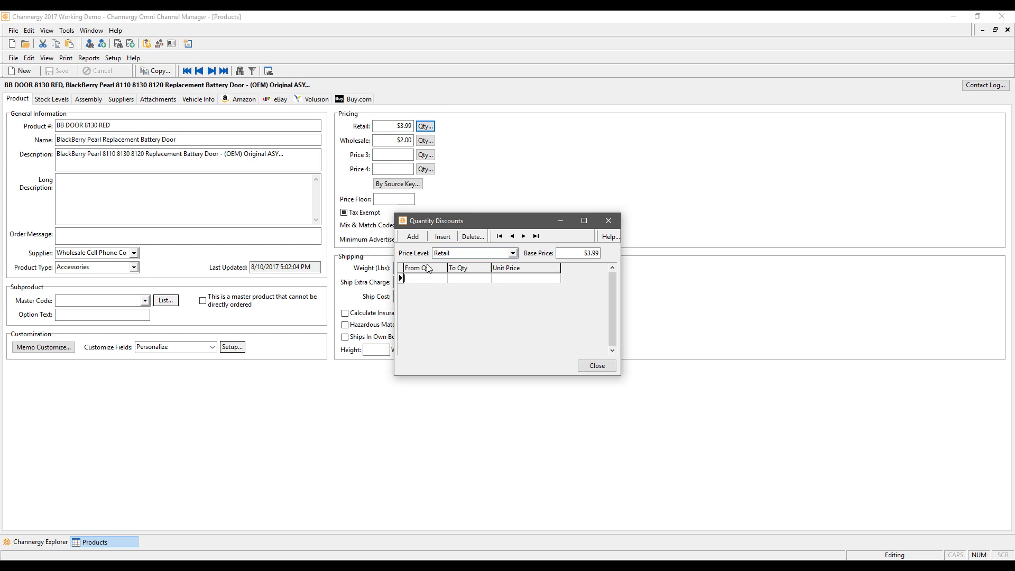
pyautogui.write('5')
pyautogui.press('Tab')
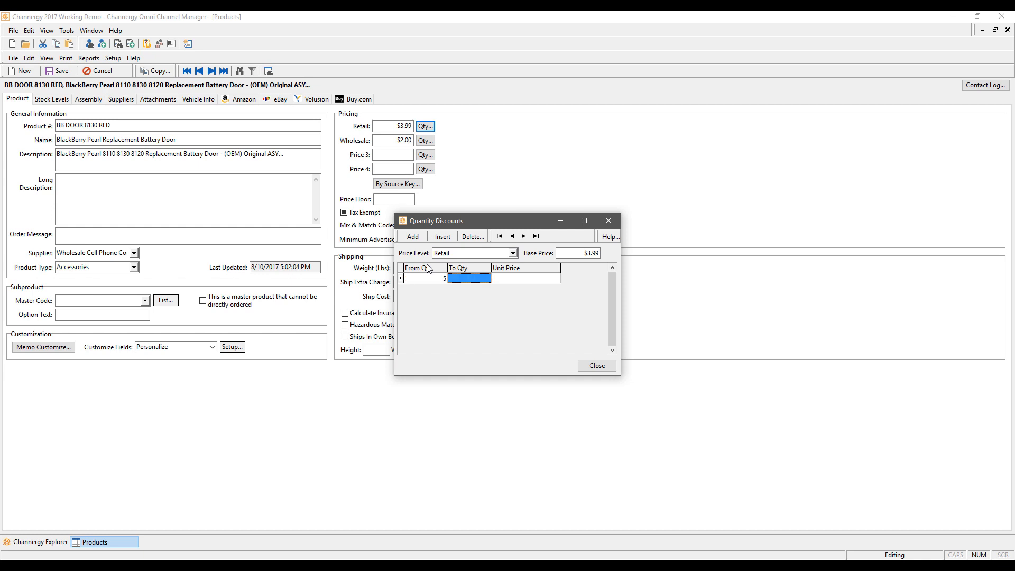
pyautogui.write('10')
pyautogui.press('Tab')
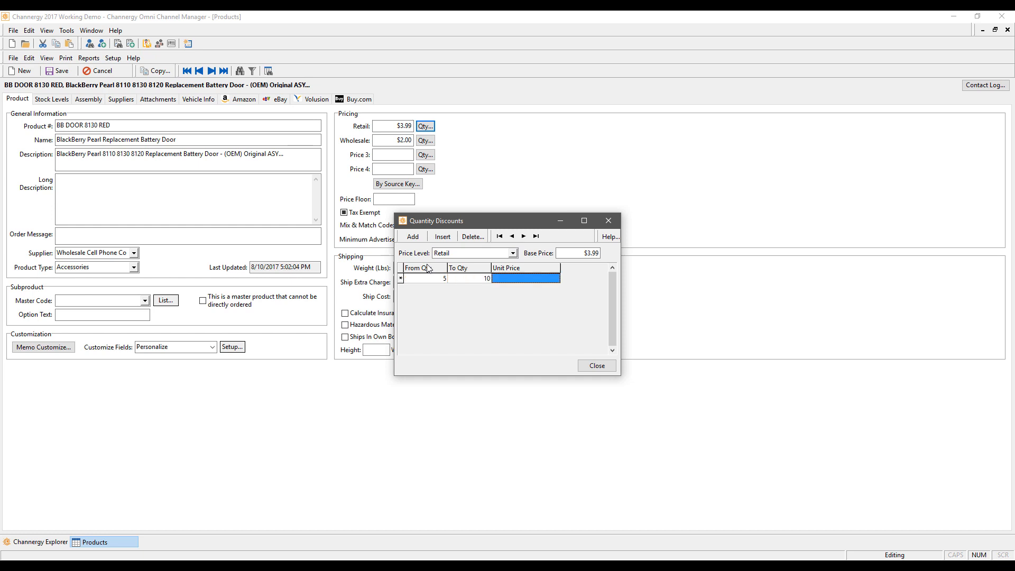
pyautogui.write('3.50')
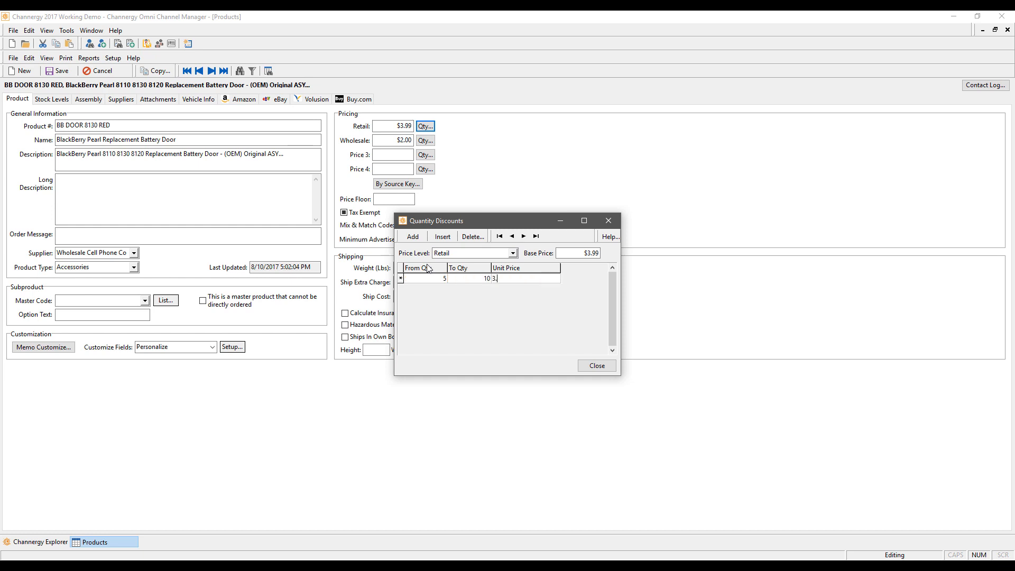
pyautogui.press('Tab')
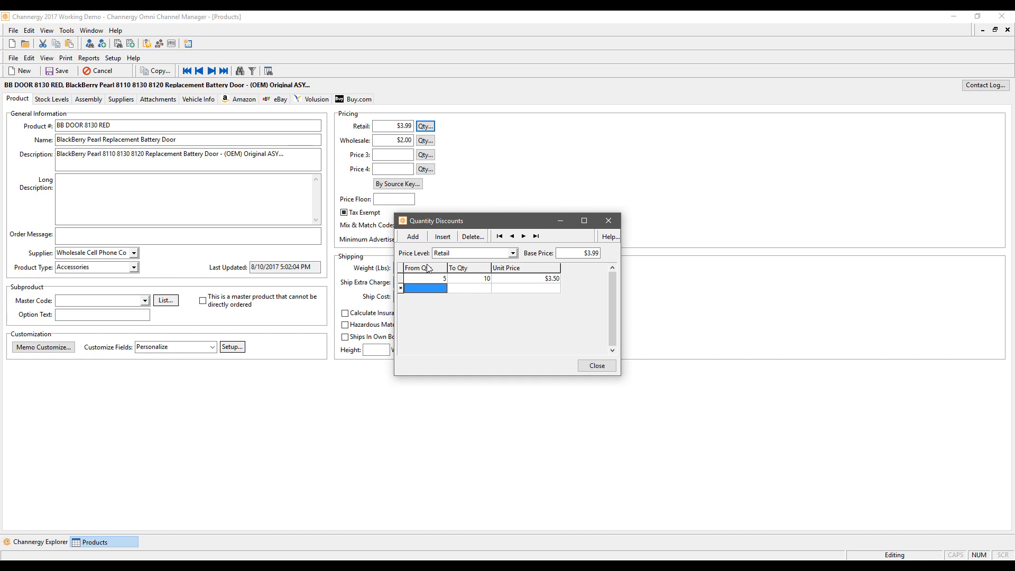
pyautogui.click(598, 366)
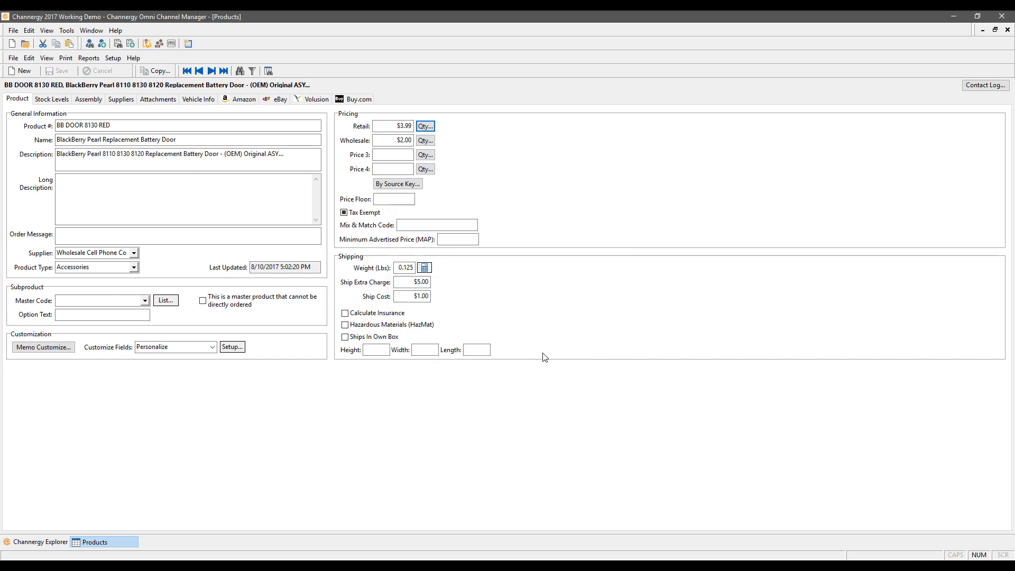
# - Set the product's Mix & Match Code to 123, and view the weight calculator without entering a weight
pyautogui.click(413, 224)
pyautogui.write('123')
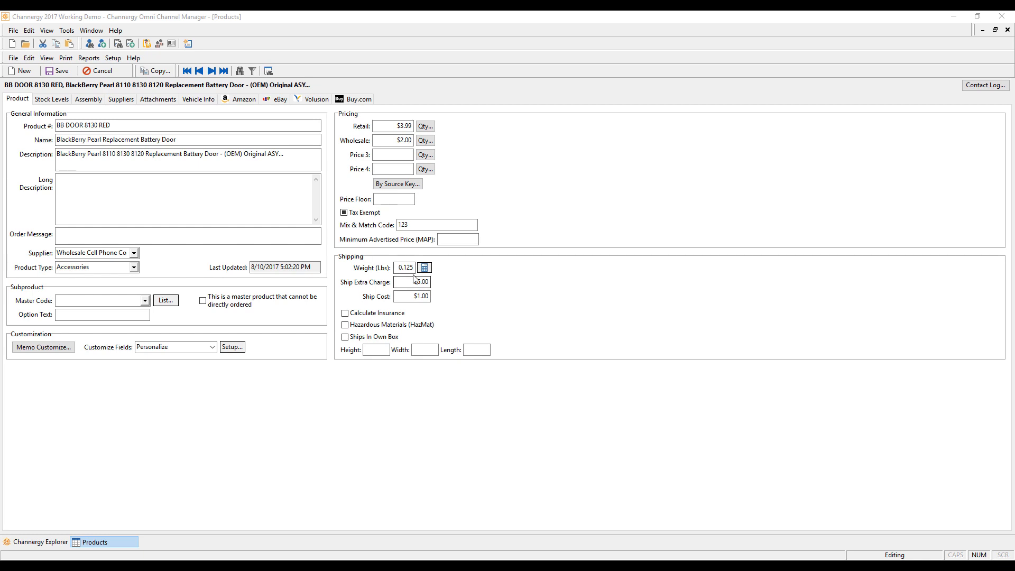
pyautogui.click(425, 268)
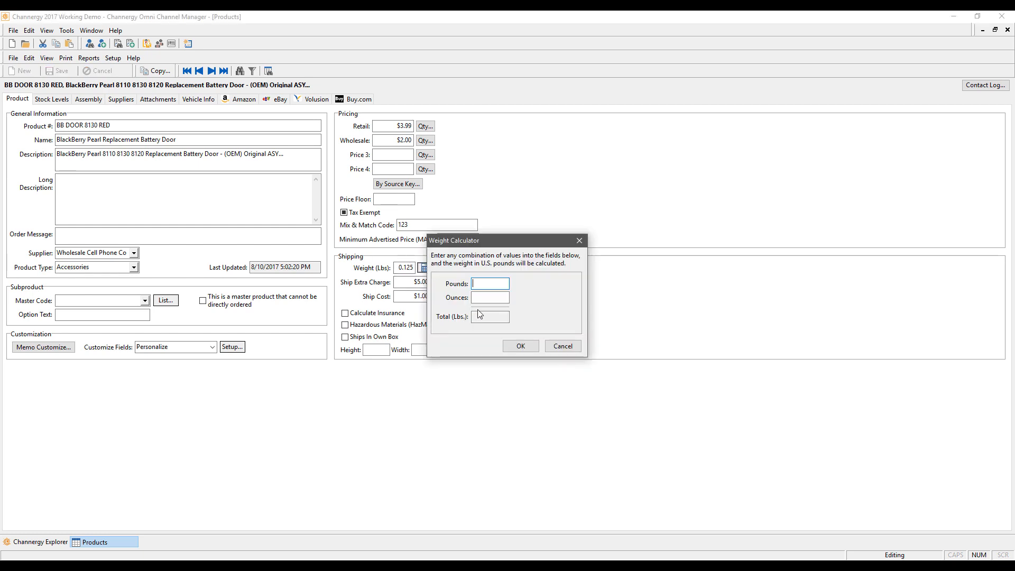
pyautogui.click(575, 348)
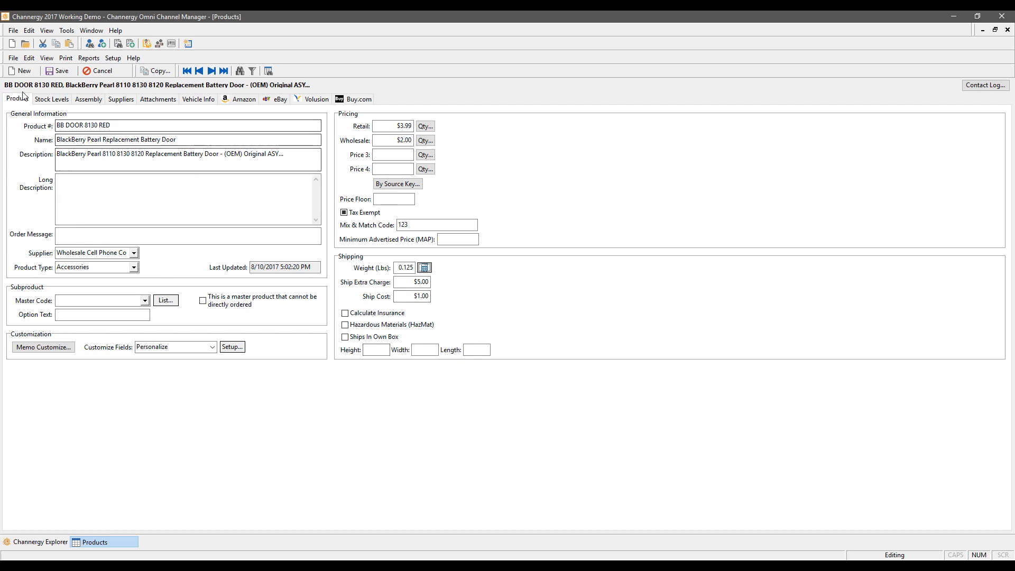
# - In the product's stock level settings, mark it as discontinued and disallow backorders
pyautogui.click(52, 99)
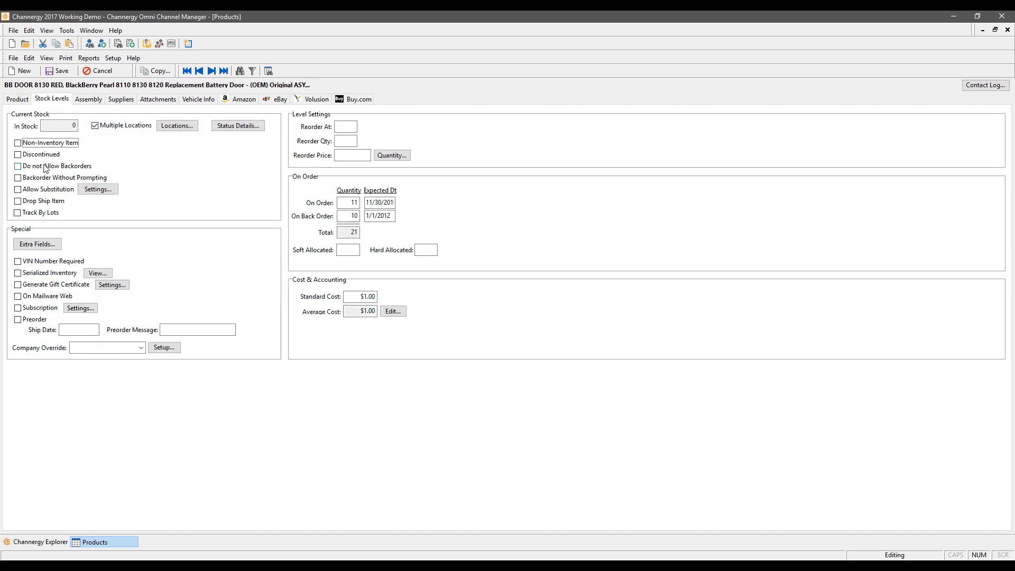
pyautogui.click(43, 144)
pyautogui.click(44, 143)
pyautogui.click(42, 157)
pyautogui.click(46, 168)
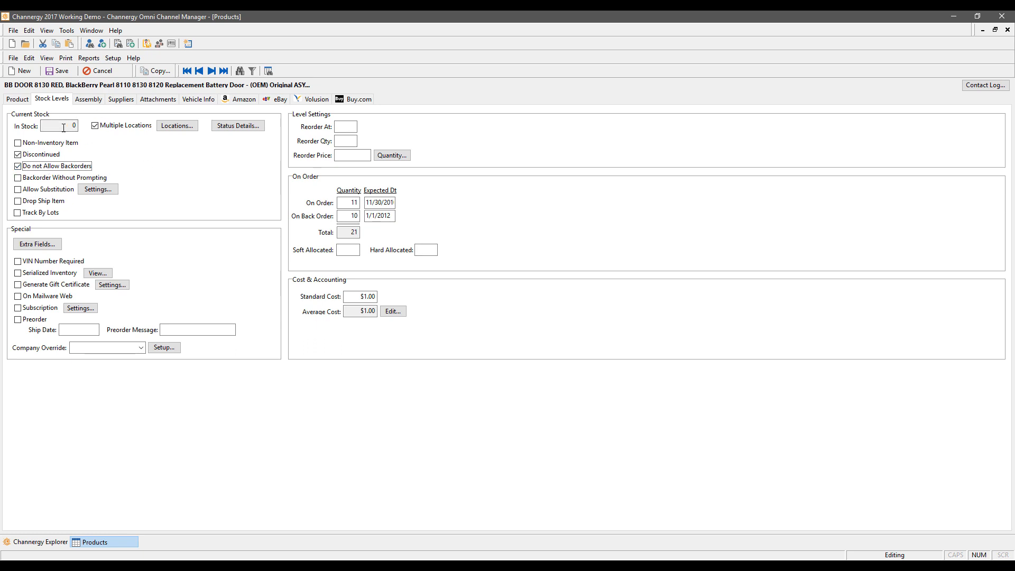
# - Allow substitution and try BB-00001 and BB-00004 as the first and second substitute products, then cancel the substitute settings
pyautogui.click(49, 190)
pyautogui.click(98, 189)
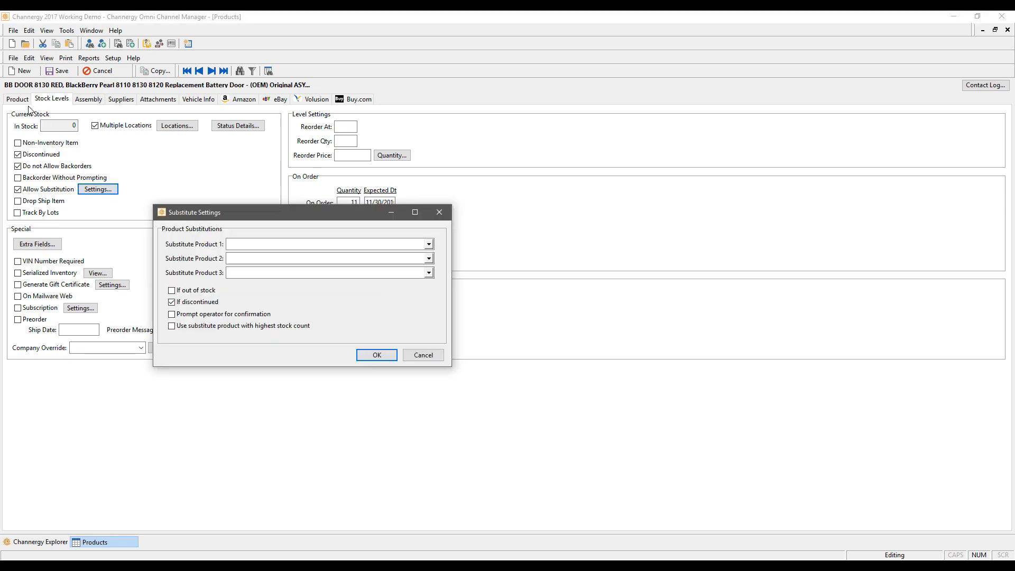
pyautogui.click(429, 244)
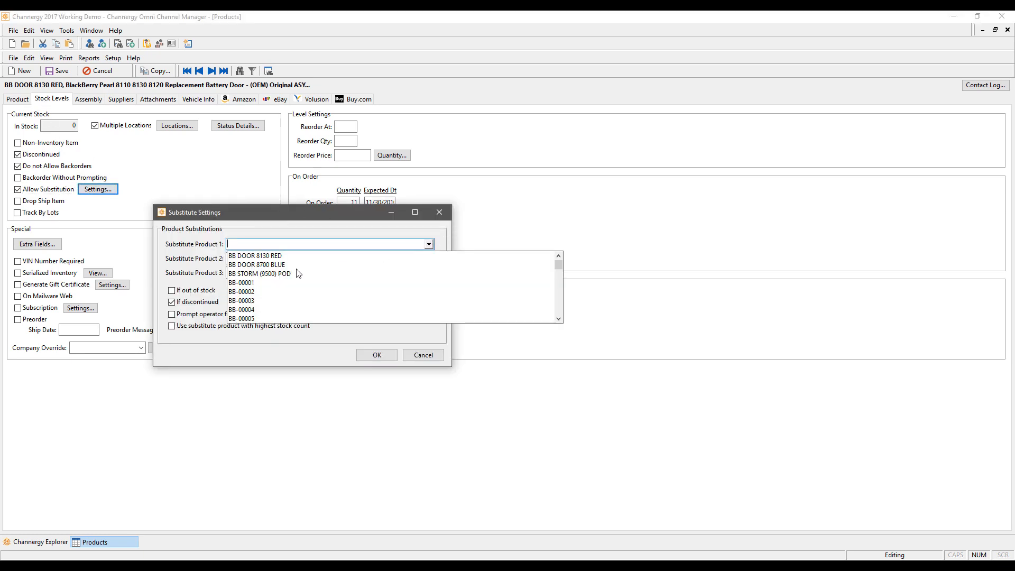
pyautogui.click(258, 283)
pyautogui.click(348, 259)
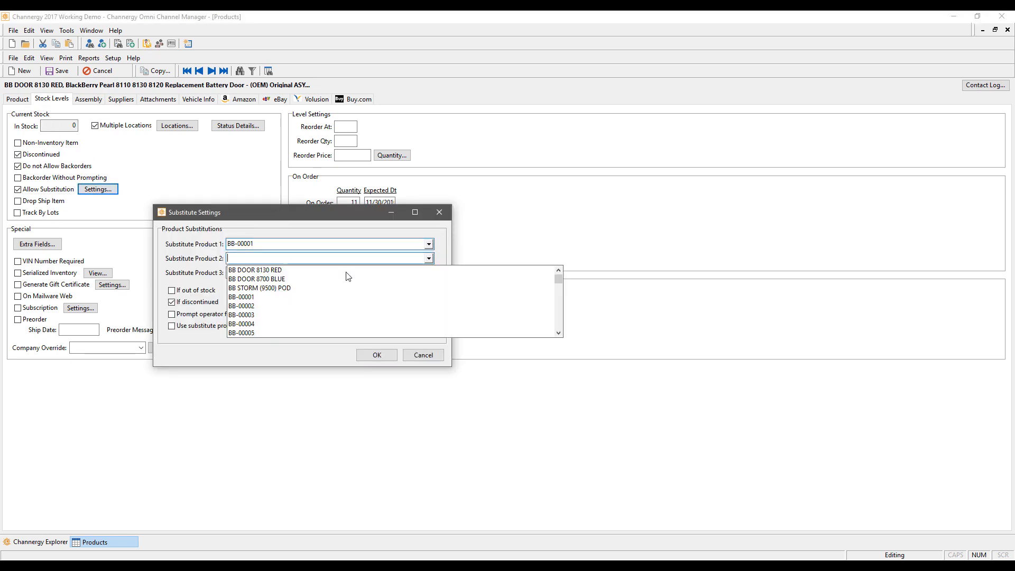
pyautogui.click(249, 324)
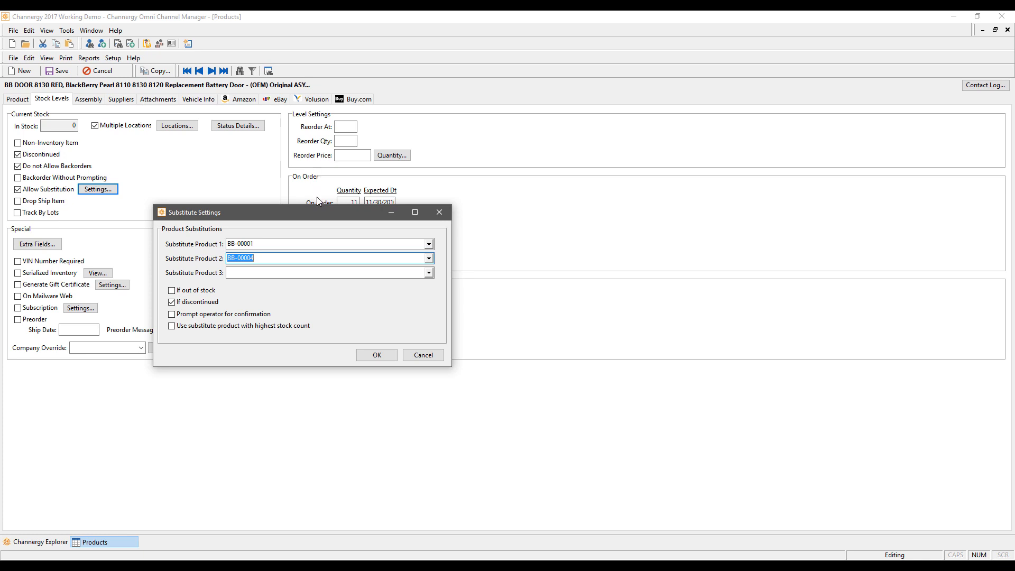
pyautogui.moveTo(320, 210); pyautogui.dragTo(326, 242)
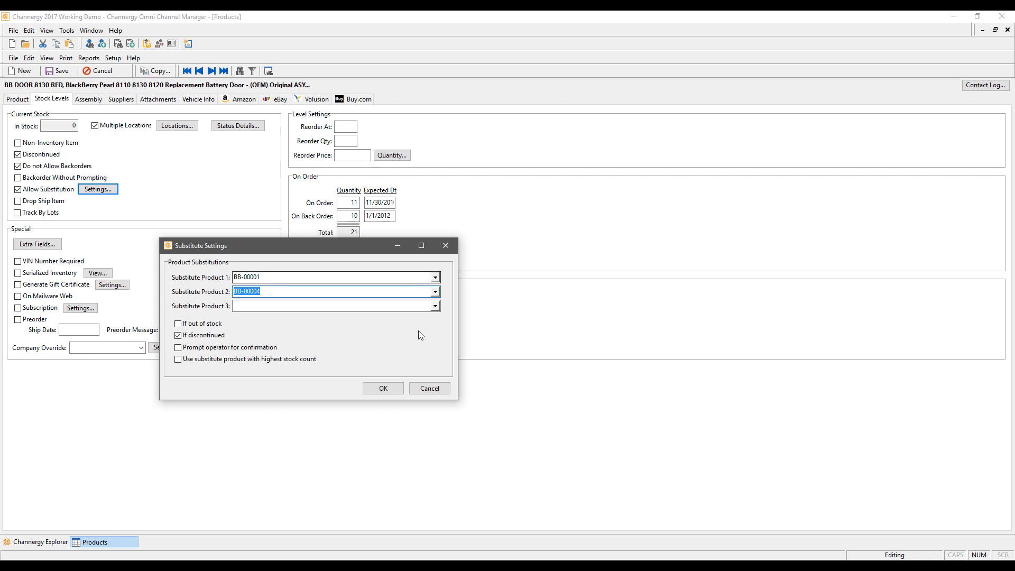
pyautogui.click(429, 388)
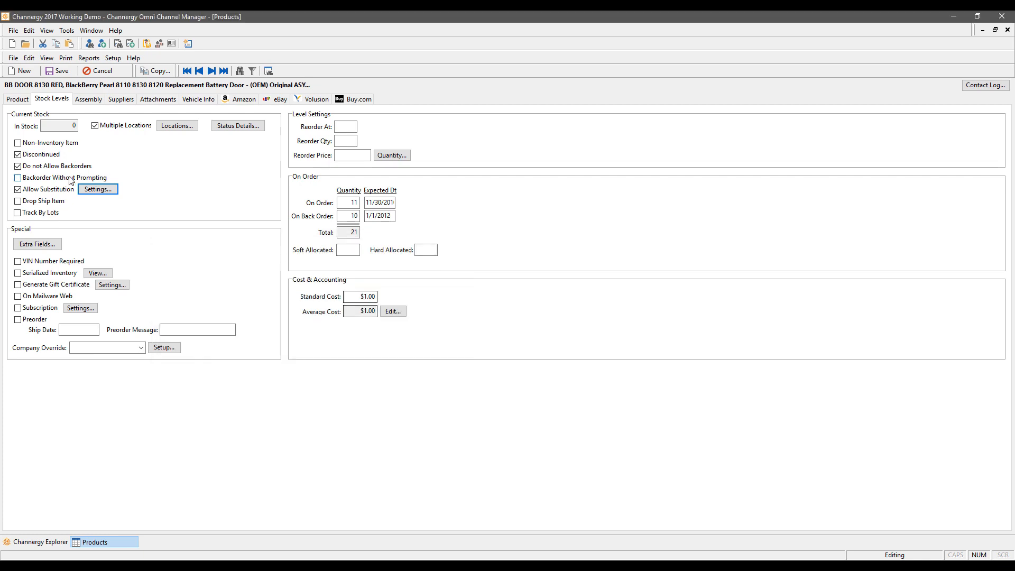
# - Turn off the product's Allow Substitution, Do not Allow Backorders and Discontinued options
pyautogui.click(41, 189)
pyautogui.click(39, 168)
pyautogui.click(39, 155)
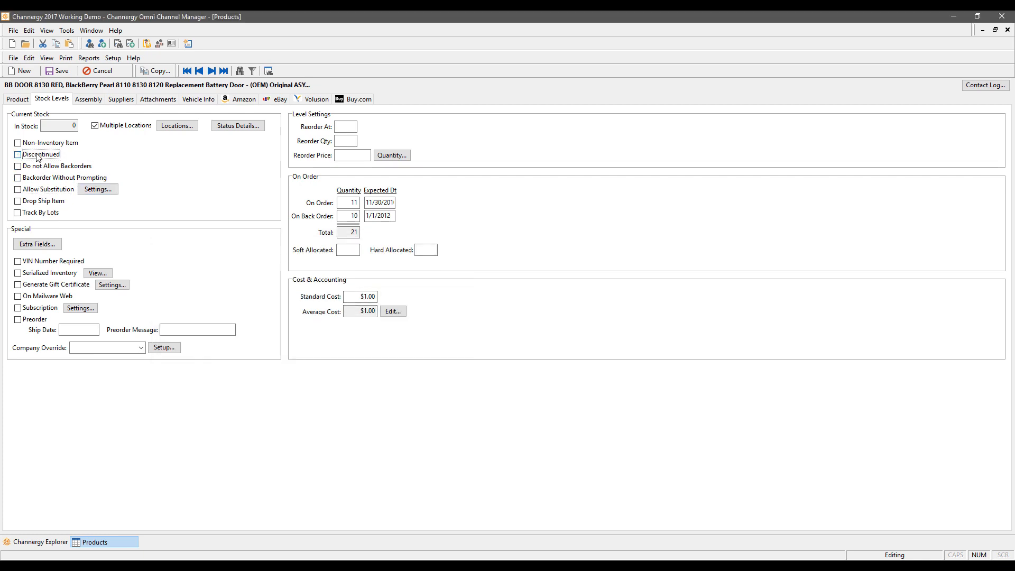
# - Temporarily turn off Multiple Locations, set the In Stock quantity to 5, and turn Multiple Locations back on
pyautogui.click(118, 127)
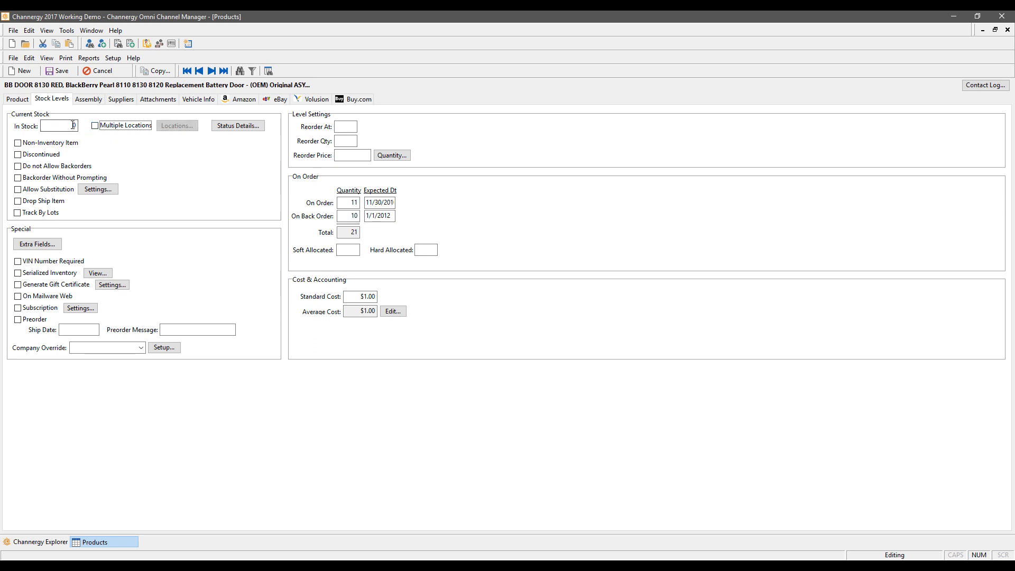
pyautogui.click(70, 126)
pyautogui.write('5')
pyautogui.click(95, 127)
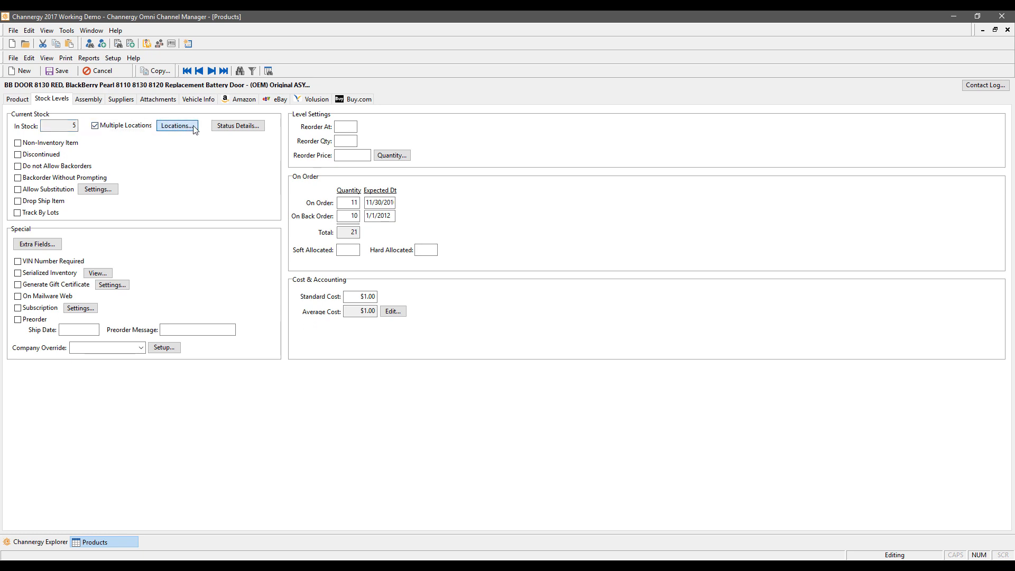
# - Change the product's first stock location to Warehouse 3, Bin 10, with 15 in stock and preference 1
pyautogui.click(179, 126)
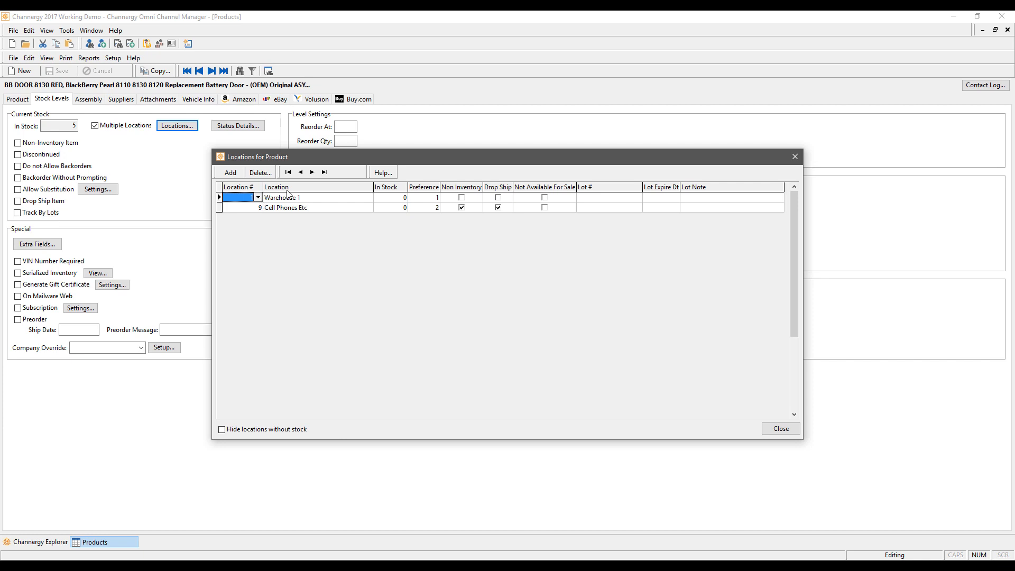
pyautogui.click(258, 197)
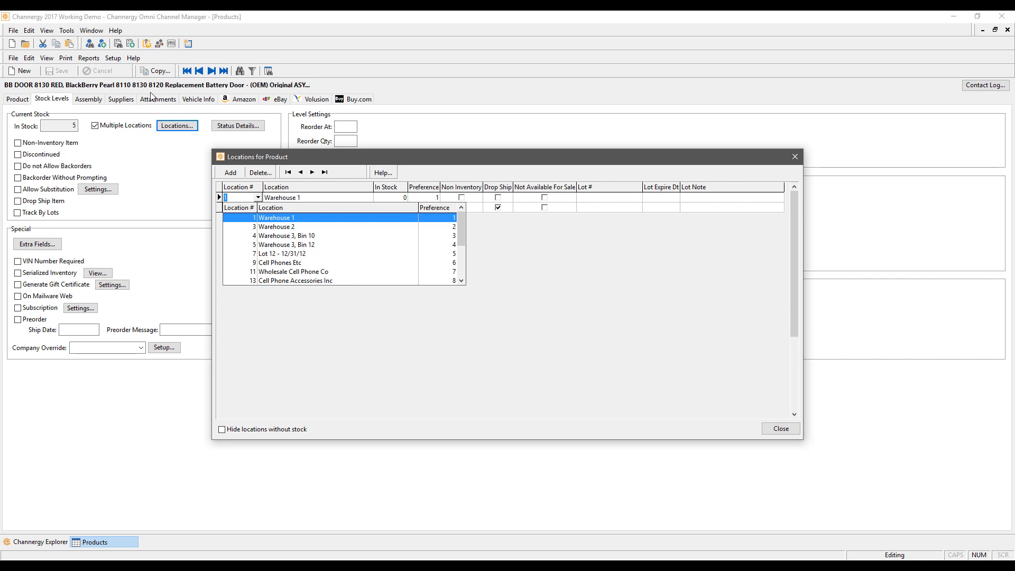
pyautogui.click(294, 235)
pyautogui.click(485, 316)
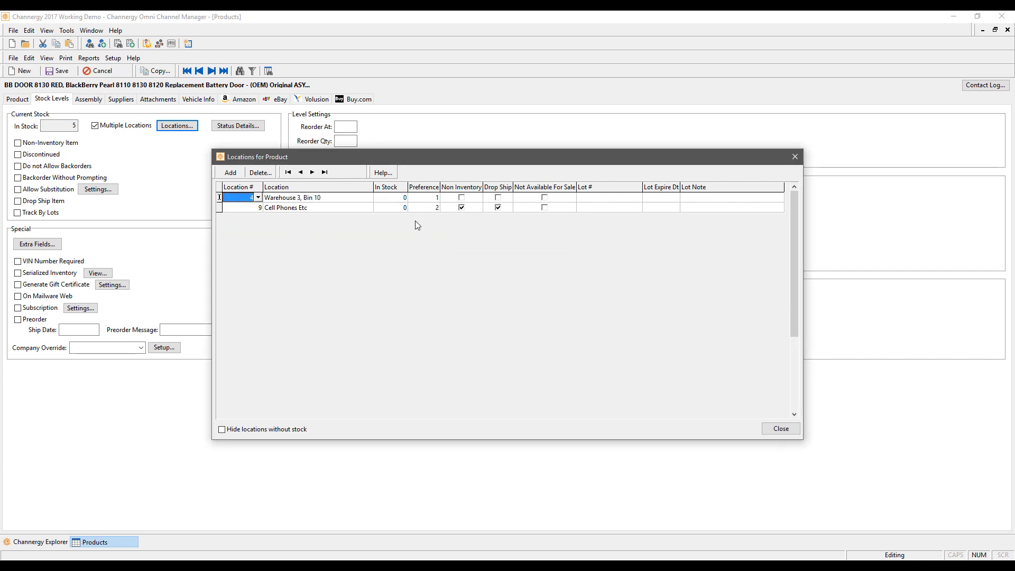
pyautogui.click(398, 196)
pyautogui.write('15')
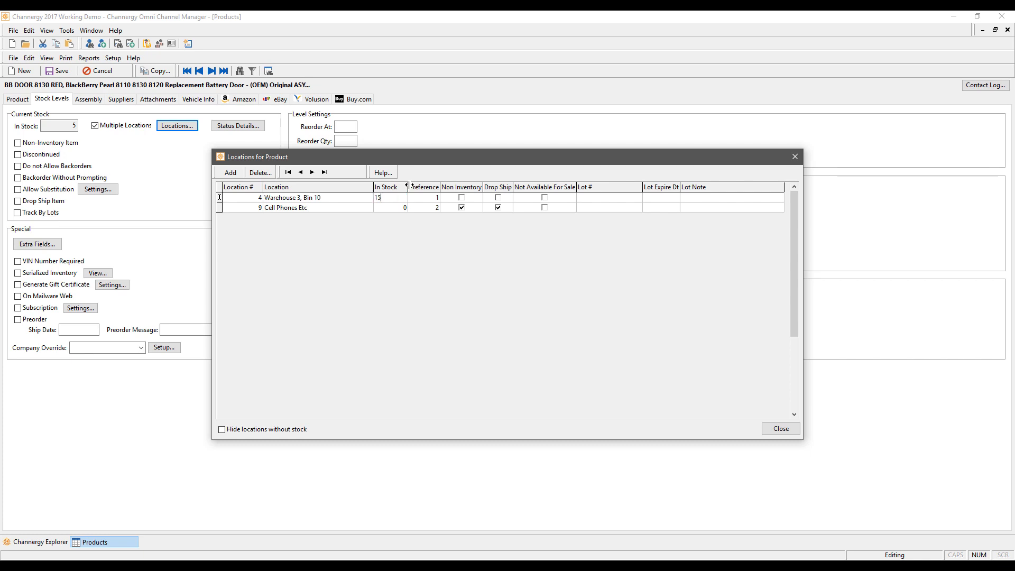
pyautogui.click(436, 196)
pyautogui.write('1')
# - Clear Non Inventory for the Cell Phones Etc location, set its stock to 5, and close the product's locations
pyautogui.click(319, 208)
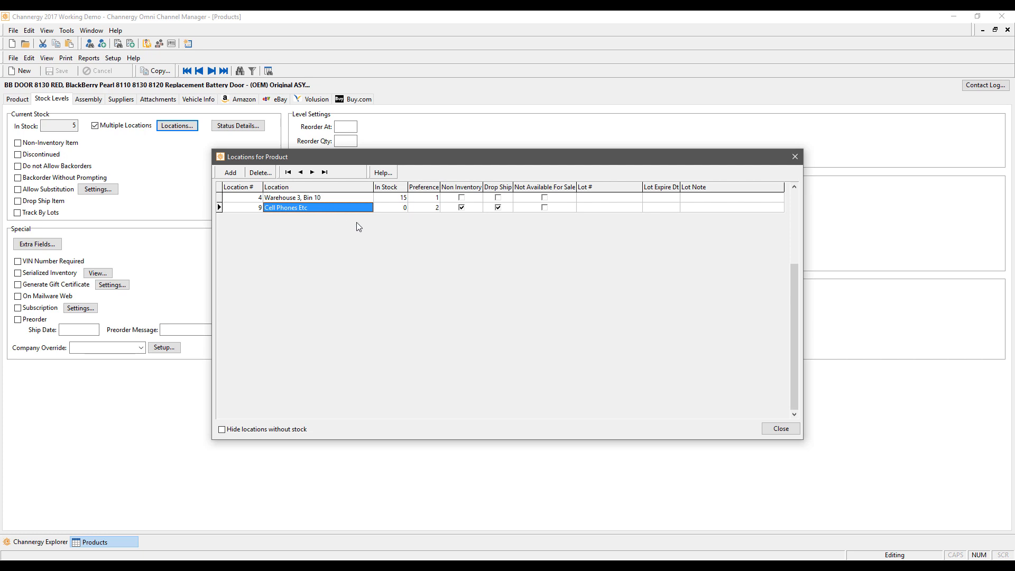
pyautogui.click(463, 208)
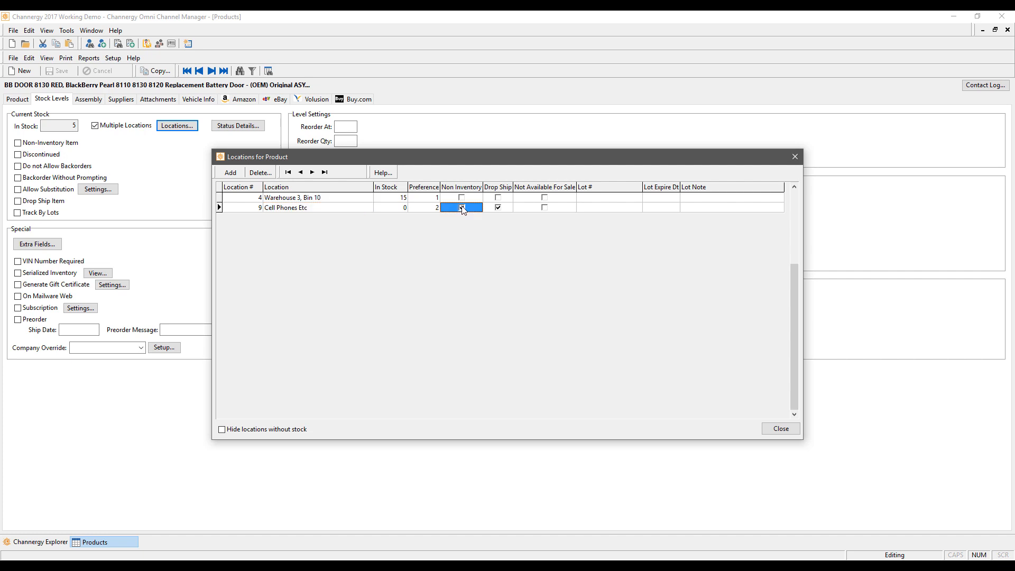
pyautogui.click(408, 211)
pyautogui.press('Tab')
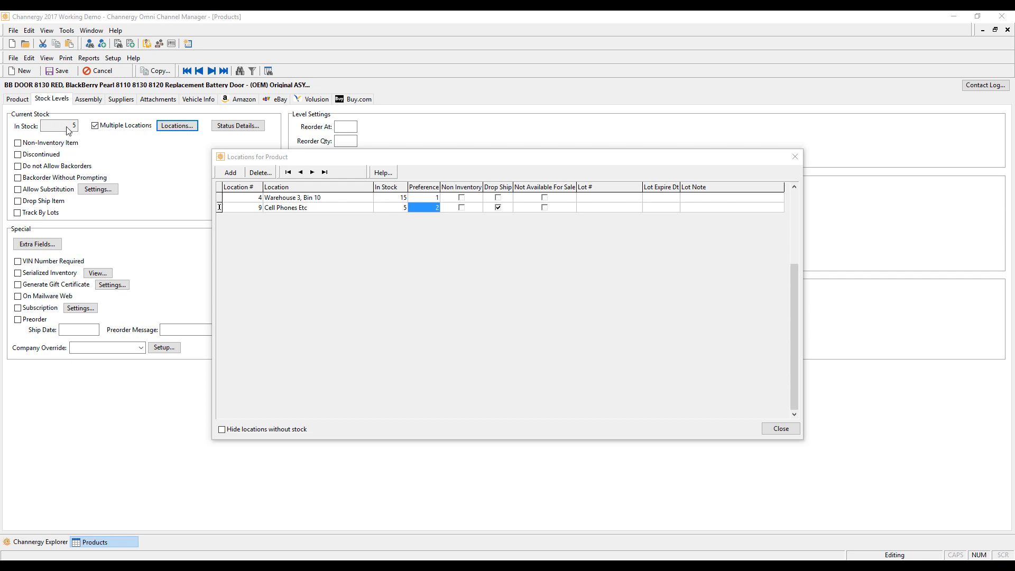
pyautogui.click(781, 429)
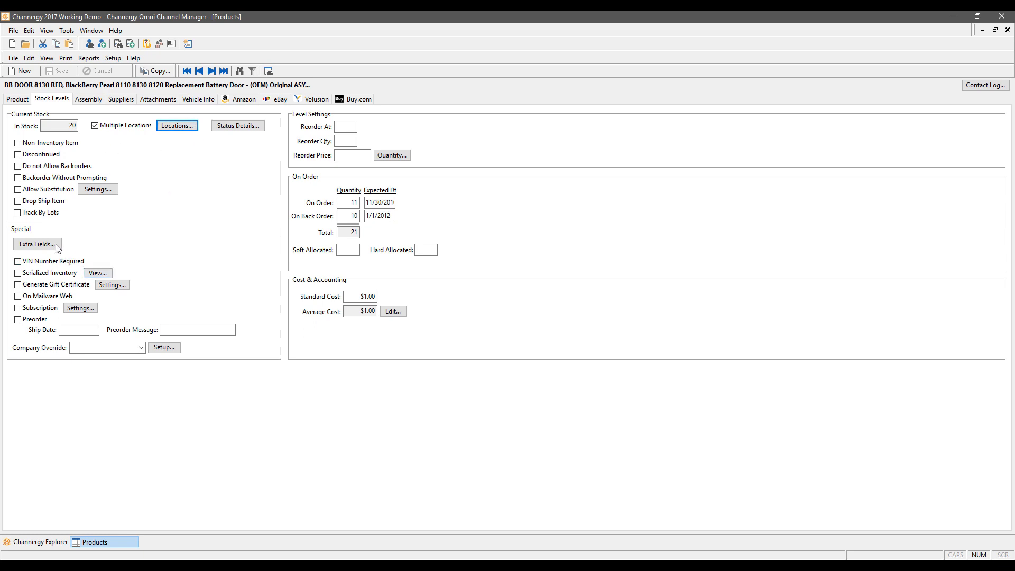
# - Review the product's extra fields, try UPS Ground as the Preferred Ship Method, and discard the changes
pyautogui.click(37, 244)
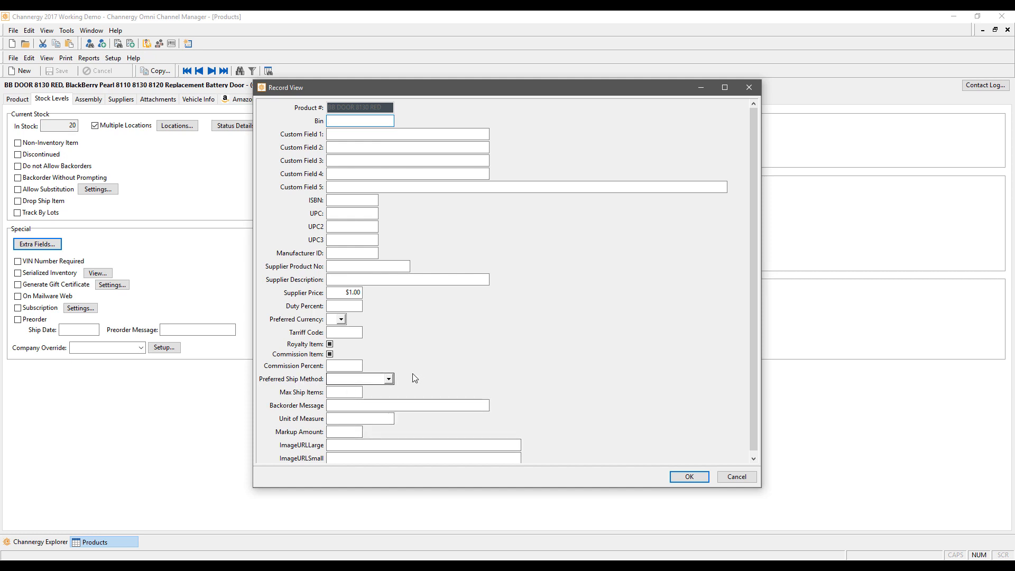
pyautogui.click(389, 379)
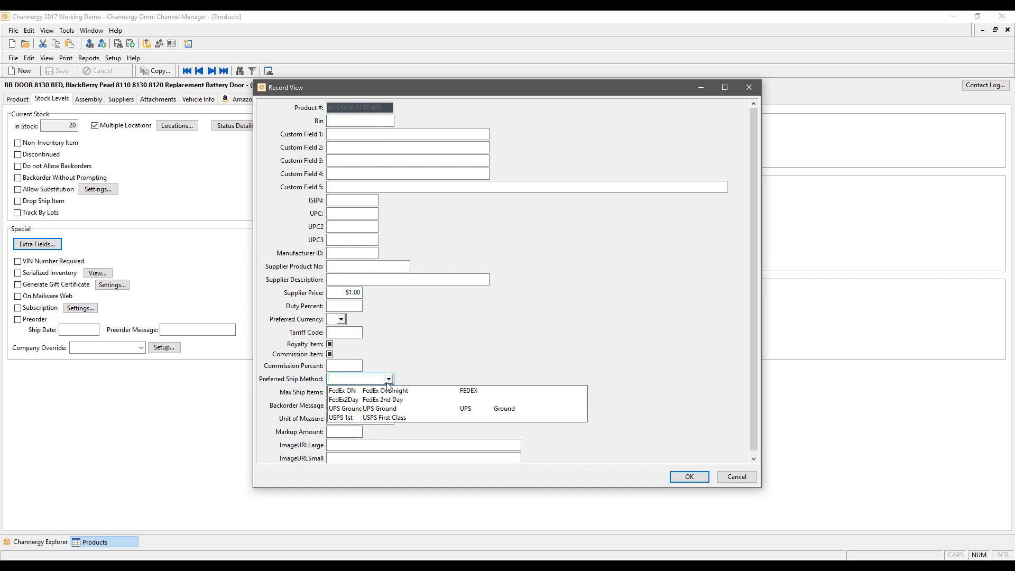
pyautogui.click(352, 410)
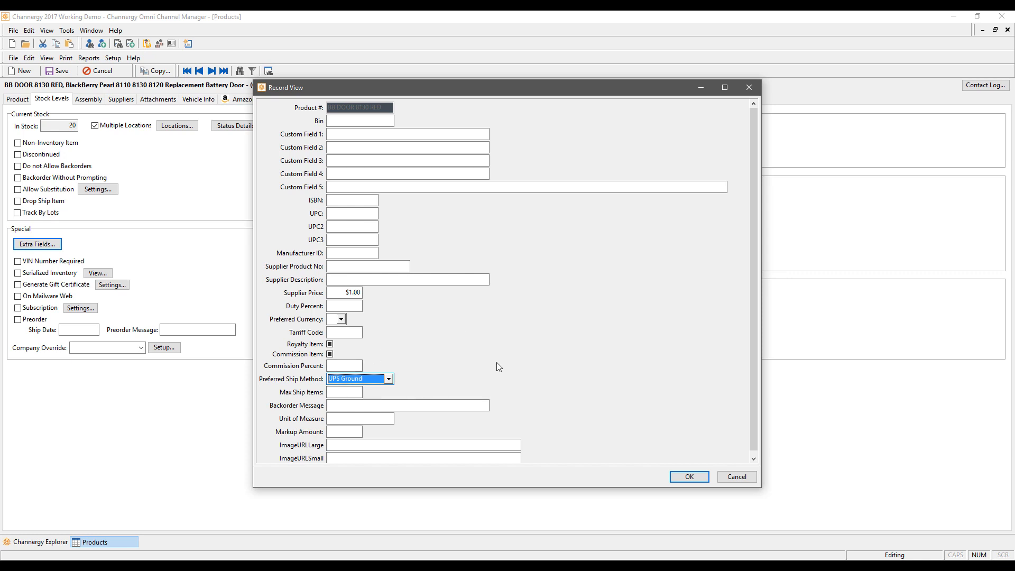
pyautogui.click(345, 420)
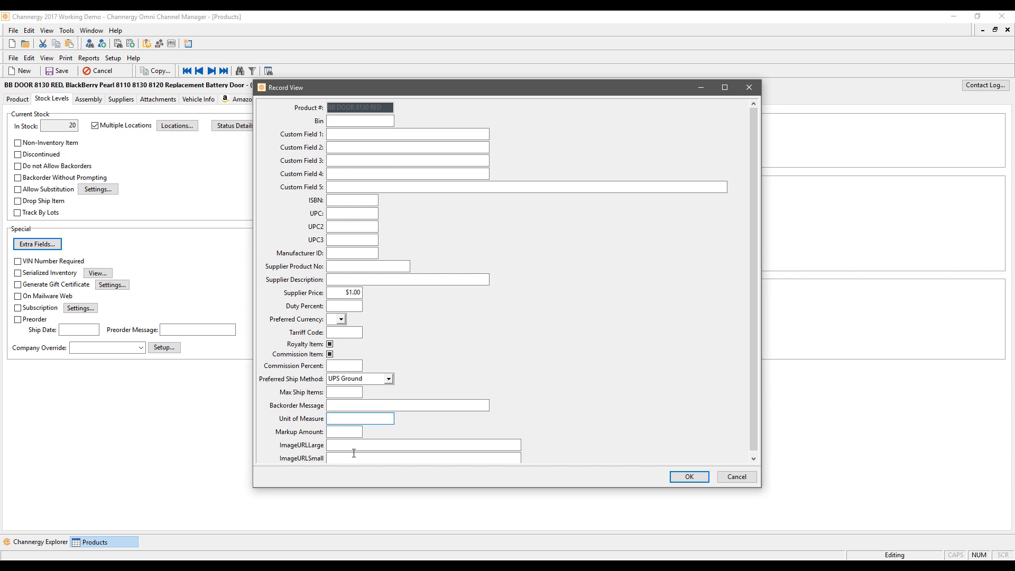
pyautogui.click(738, 476)
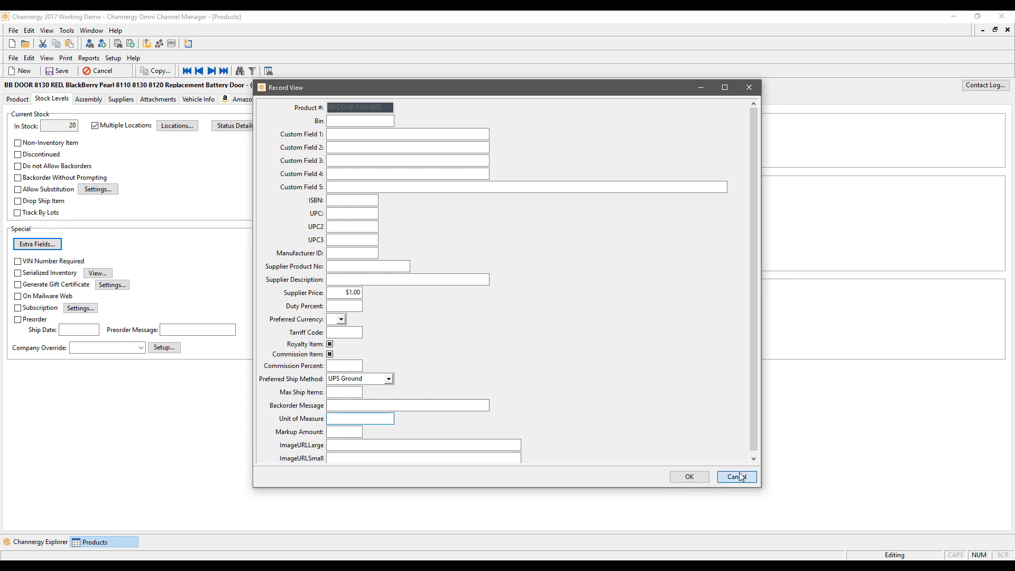
pyautogui.click(507, 316)
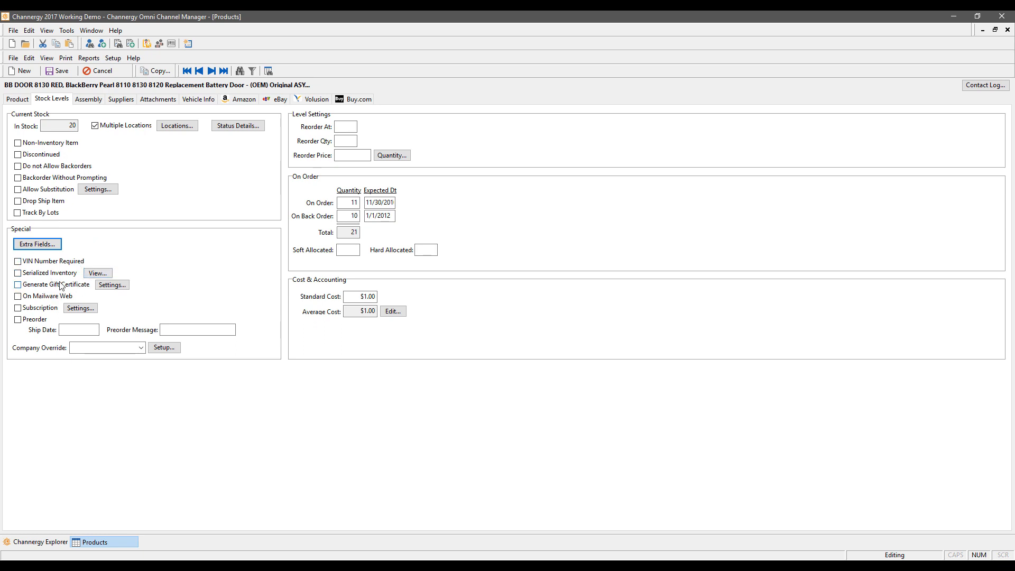
# - View the gift certificate settings and their character options, leaving them without changes
pyautogui.click(112, 285)
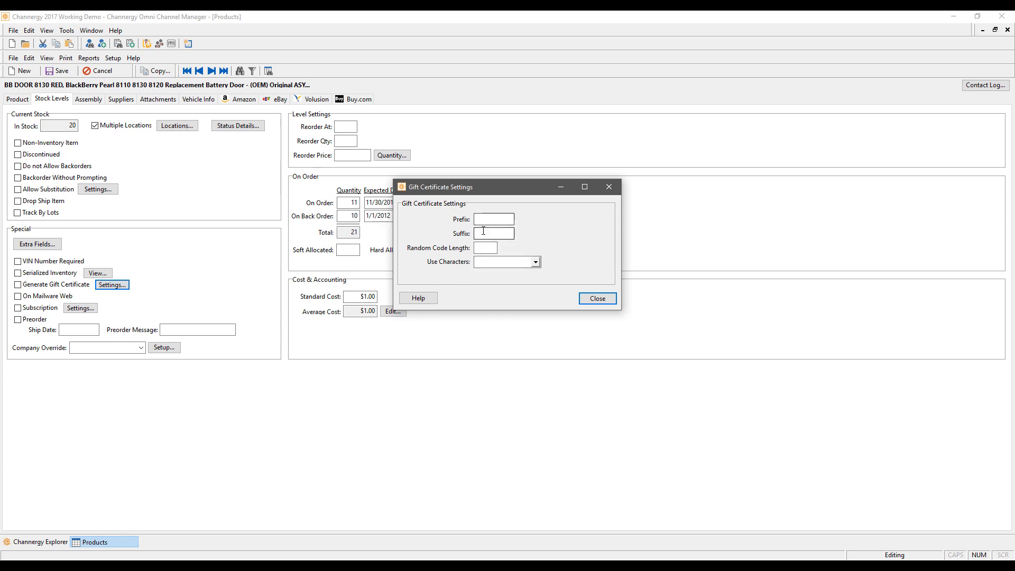
pyautogui.click(538, 262)
pyautogui.click(570, 246)
pyautogui.click(608, 187)
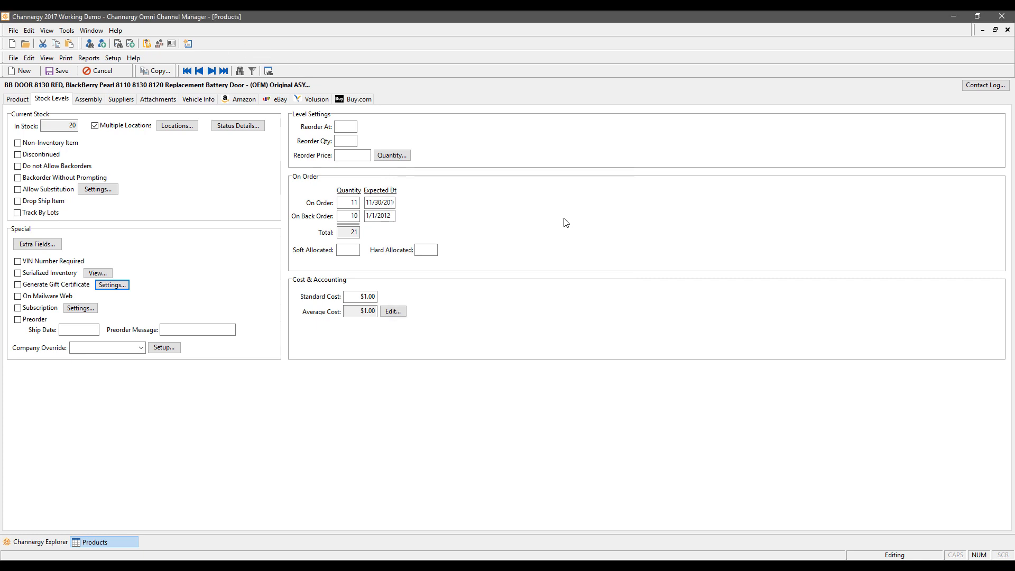
# - Enable Subscription for the product and view its frequency choices without selecting one
pyautogui.click(30, 309)
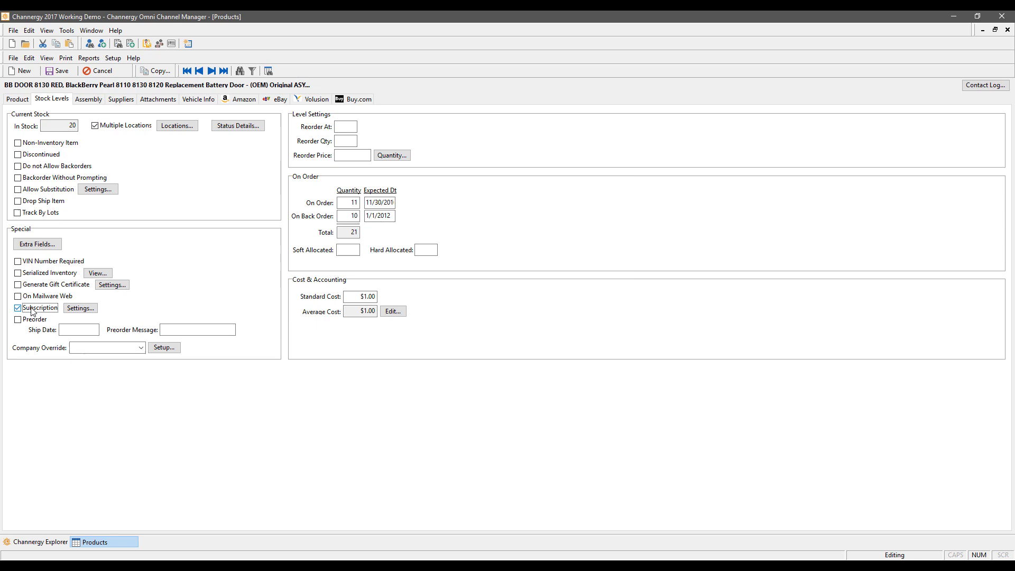
pyautogui.click(80, 308)
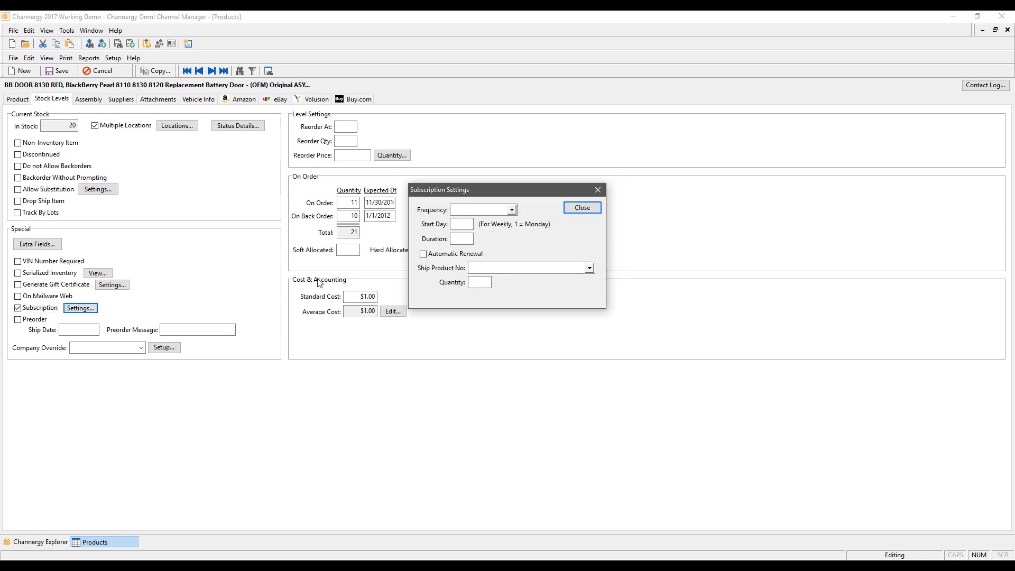
pyautogui.click(511, 210)
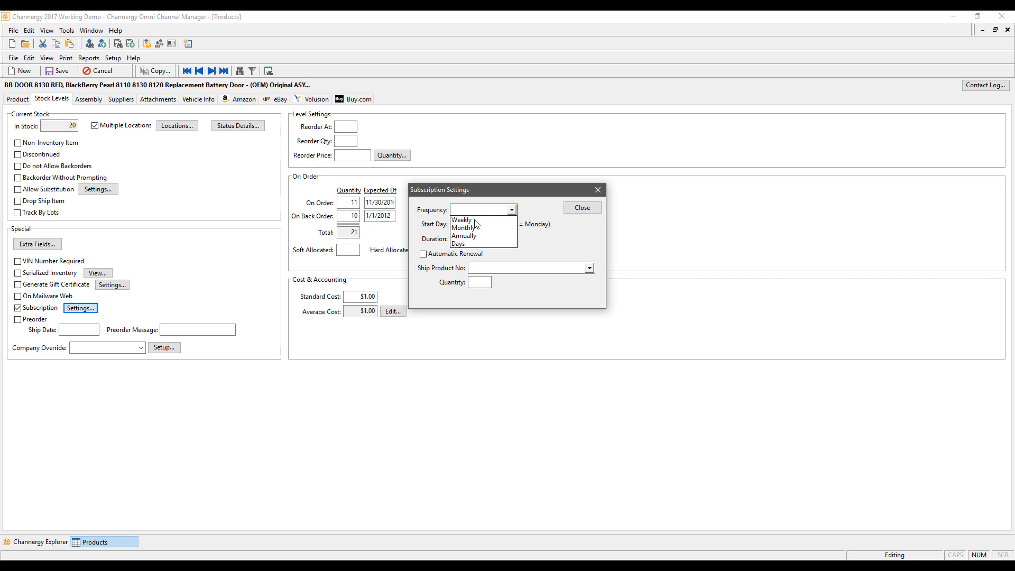
pyautogui.click(528, 212)
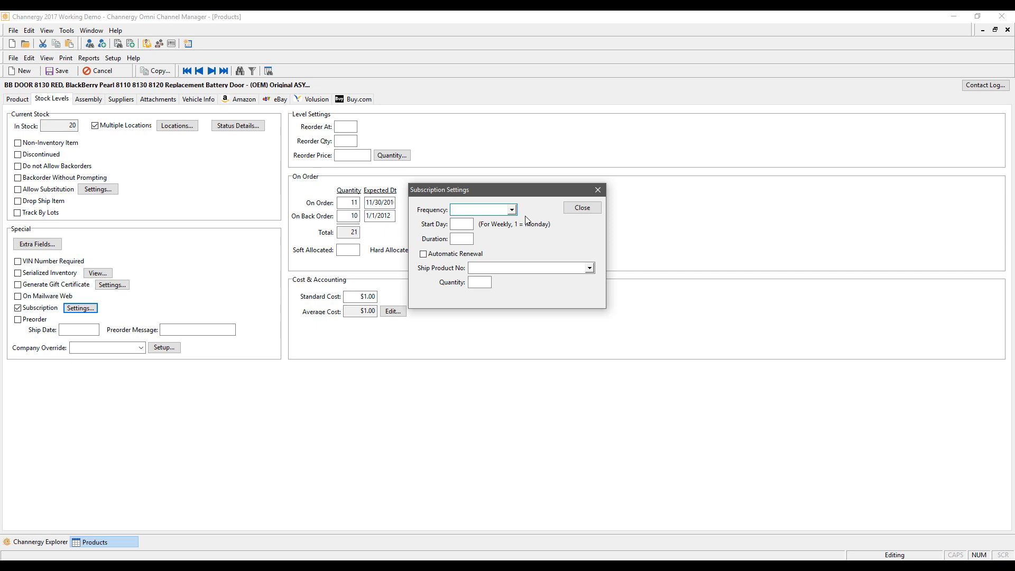
pyautogui.click(598, 190)
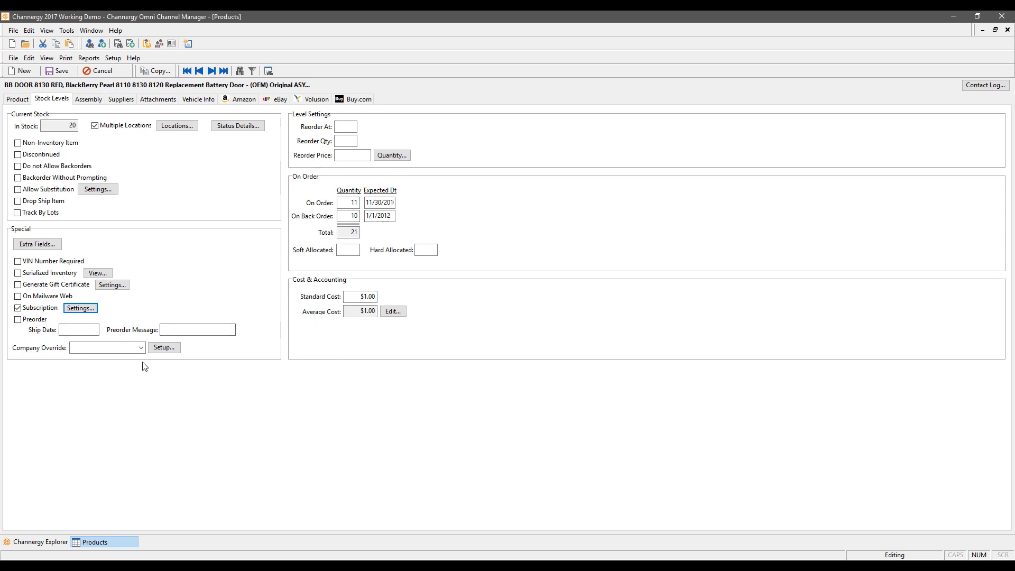
# - Set the product's Company Override to Core
pyautogui.click(141, 349)
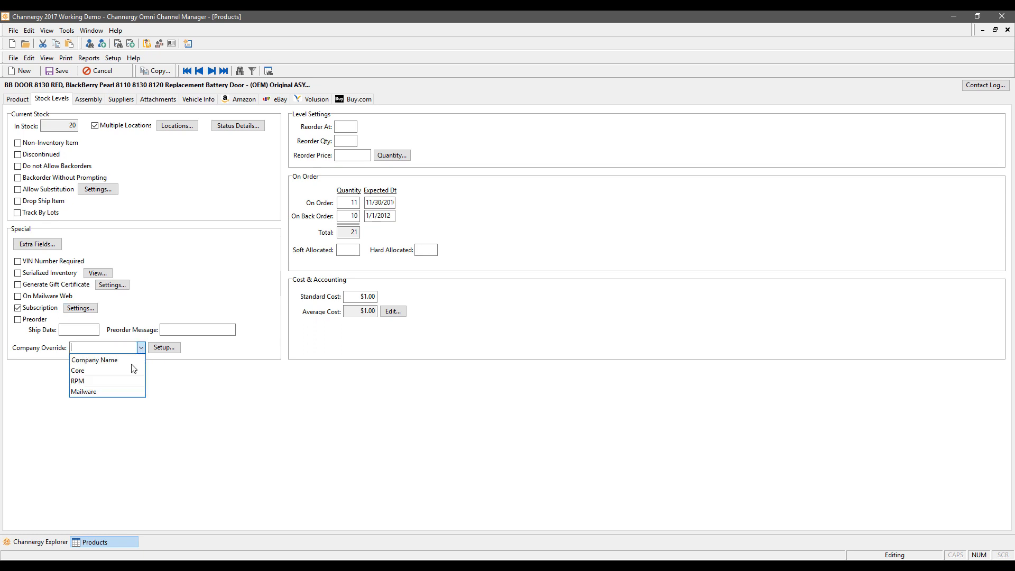
pyautogui.click(106, 373)
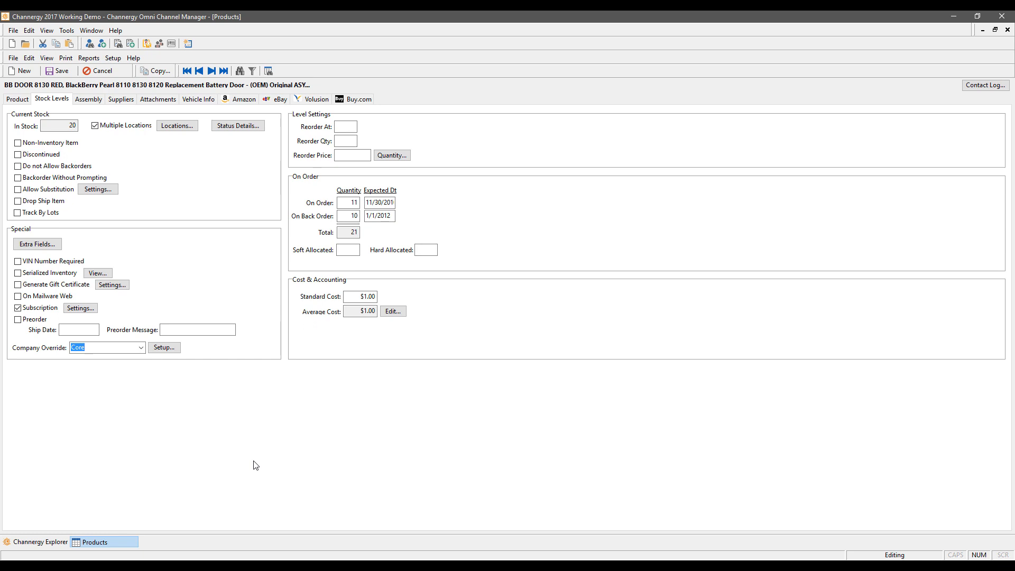
# - Set the reorder level to 50, the reorder quantity to 150 and the reorder price to $12.00
pyautogui.click(346, 126)
pyautogui.write('50')
pyautogui.click(341, 140)
pyautogui.write('150')
pyautogui.press('Tab')
pyautogui.write('12')
pyautogui.click(360, 296)
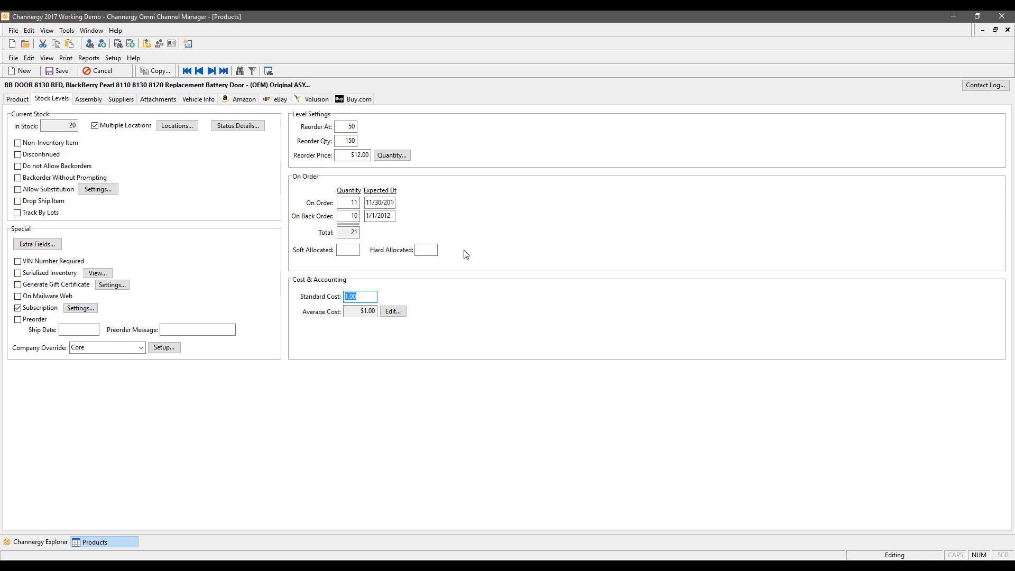
# - Add product BB-00001 as a component in the product's assembly list
pyautogui.click(366, 311)
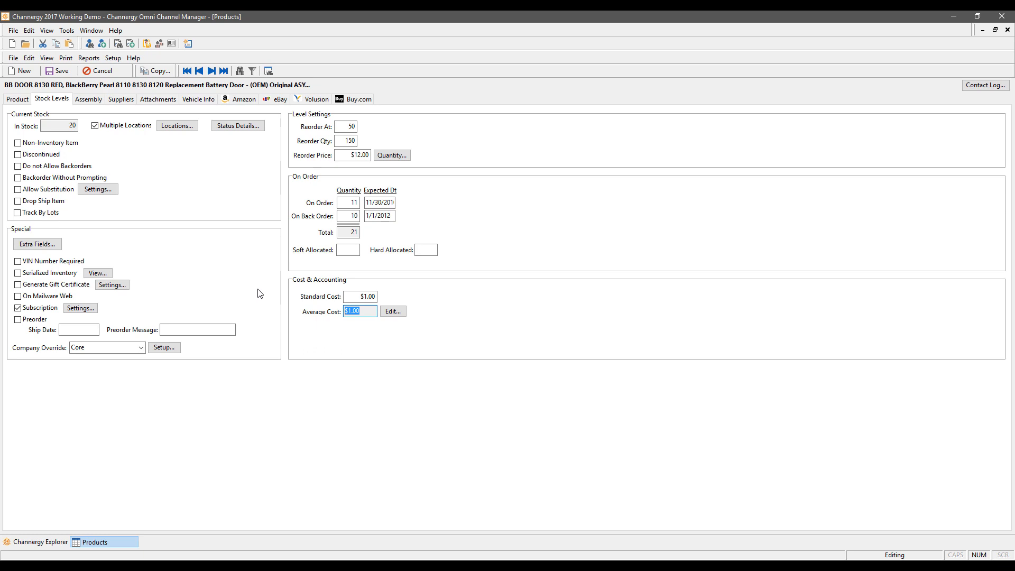
pyautogui.click(90, 99)
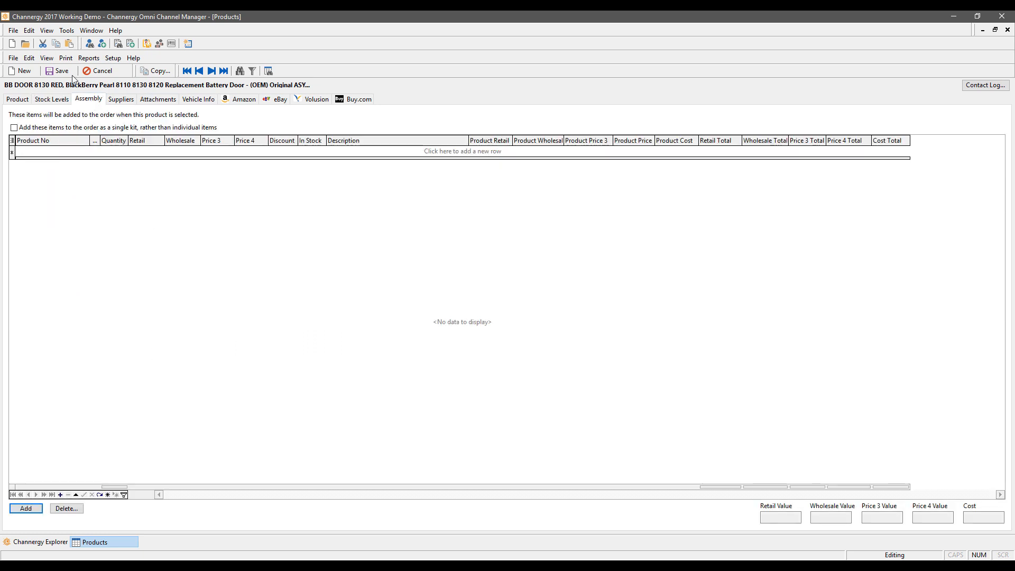
pyautogui.click(21, 101)
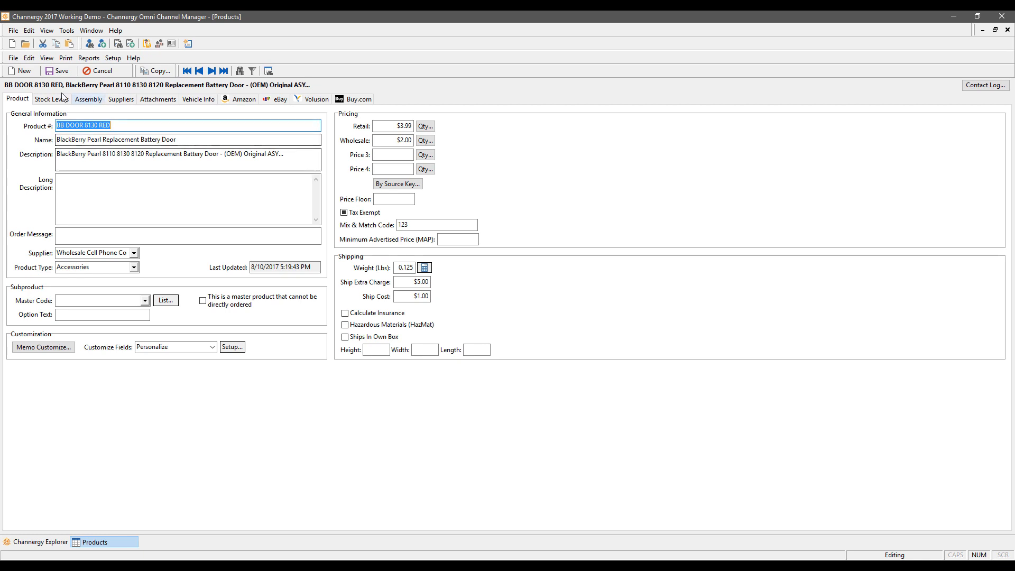
pyautogui.click(98, 100)
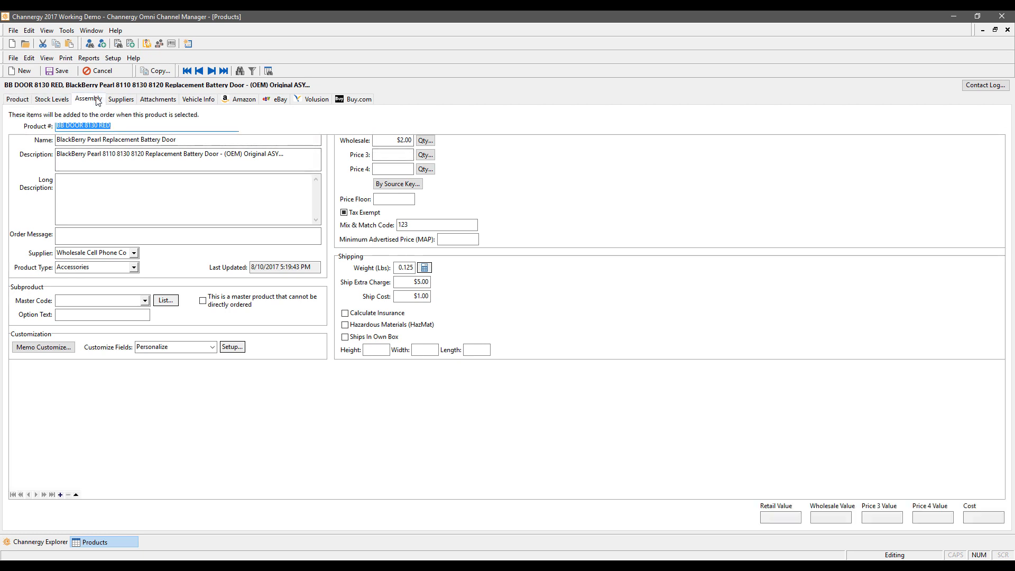
pyautogui.click(63, 153)
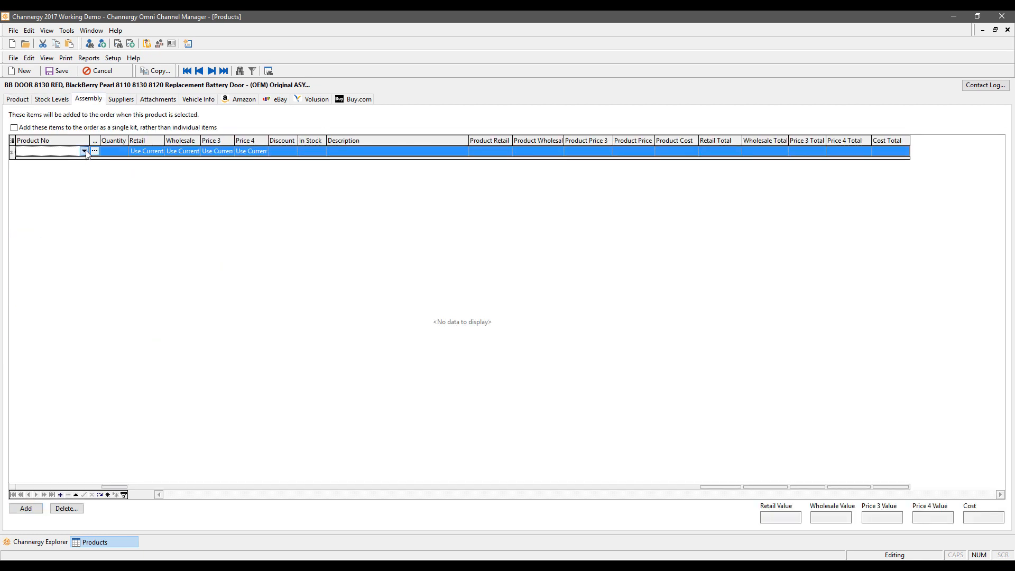
pyautogui.click(84, 152)
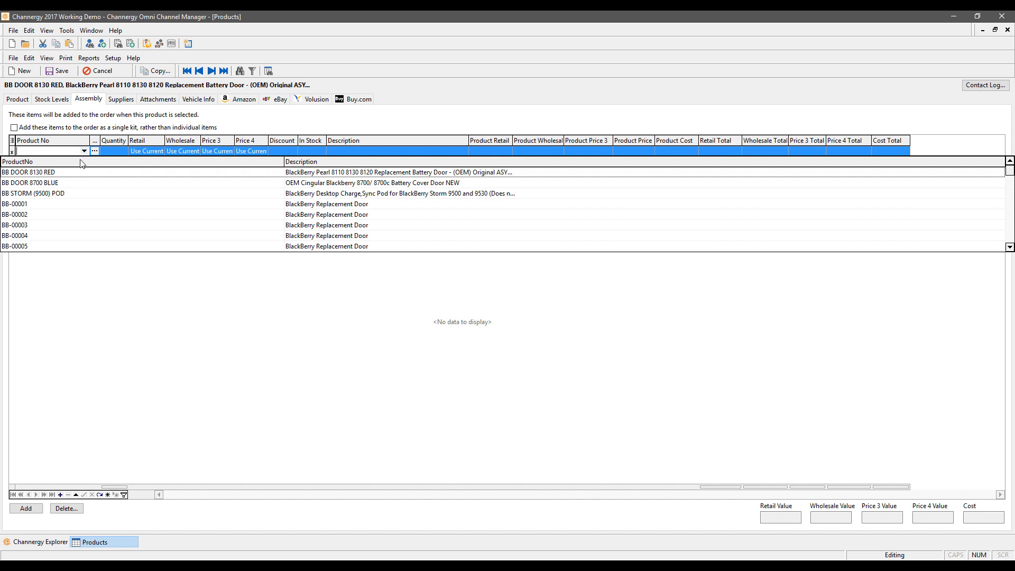
pyautogui.click(36, 206)
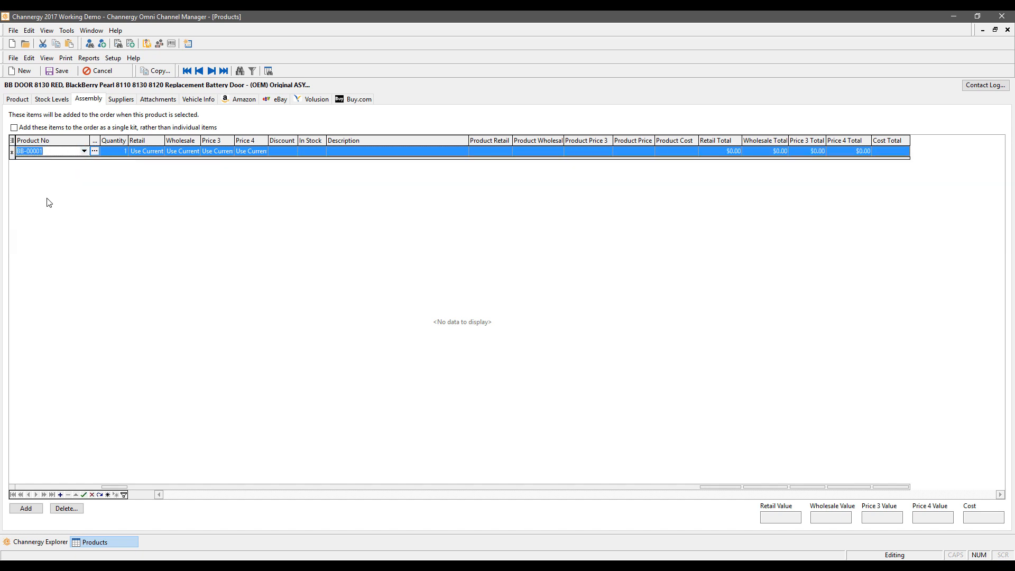
pyautogui.click(46, 199)
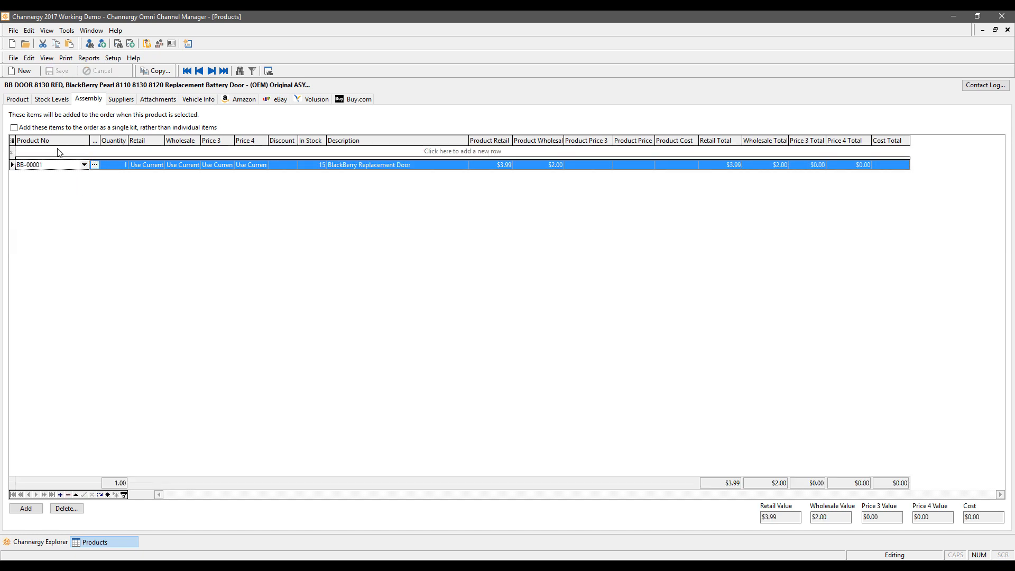
# - Add product BB-00002 to the assembly list with a quantity of 2
pyautogui.click(76, 149)
pyautogui.click(84, 151)
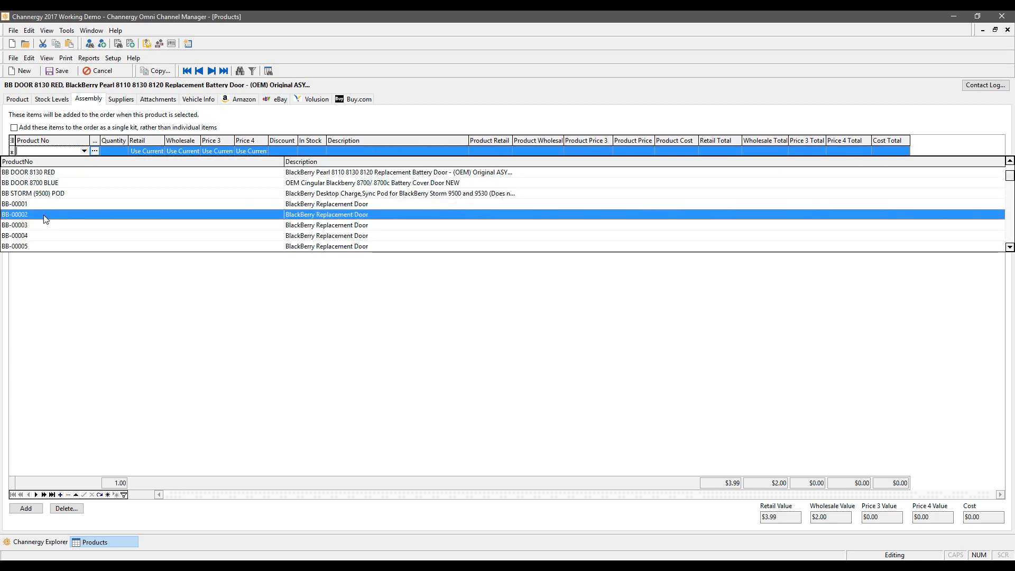
pyautogui.click(43, 215)
pyautogui.click(117, 153)
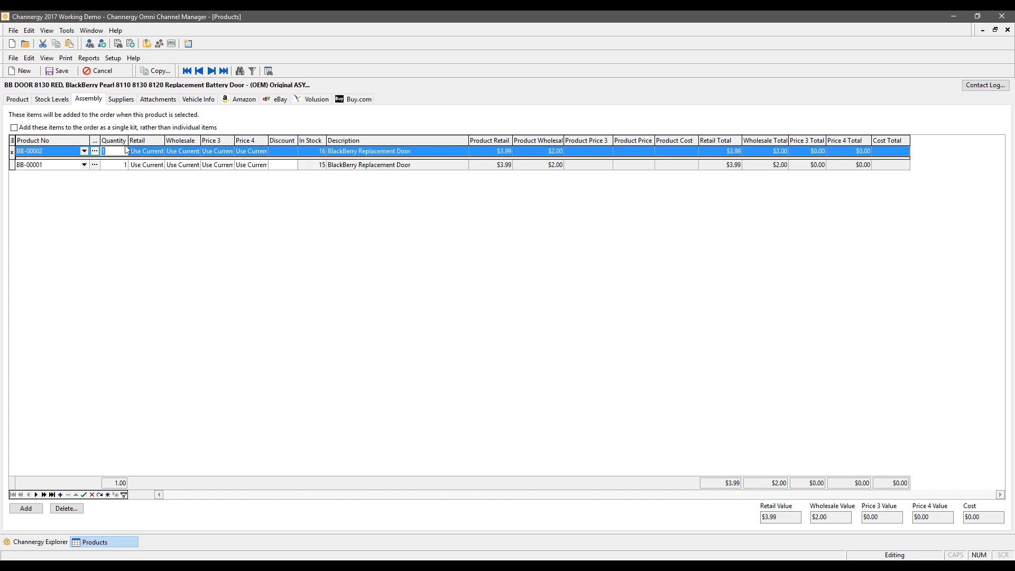
pyautogui.write('2')
pyautogui.press('Return')
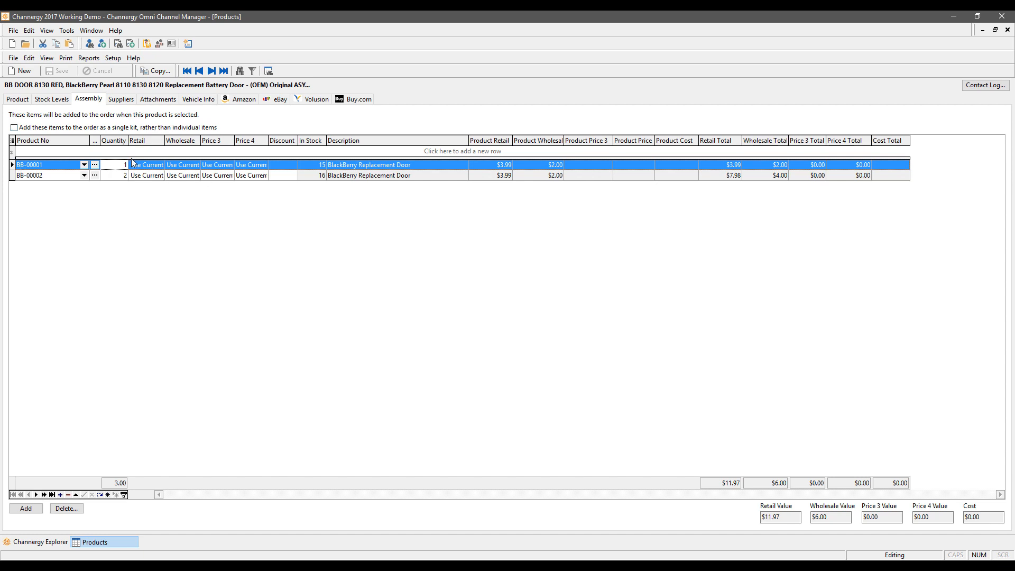
# - Set the retail price of assembly component BB-00001 to $0.00
pyautogui.click(17, 99)
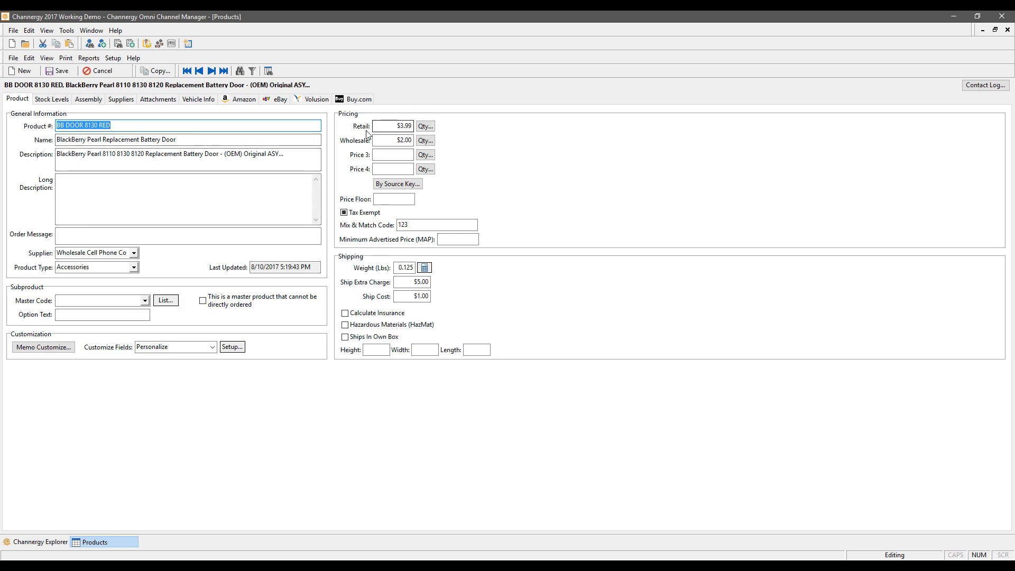
pyautogui.click(88, 99)
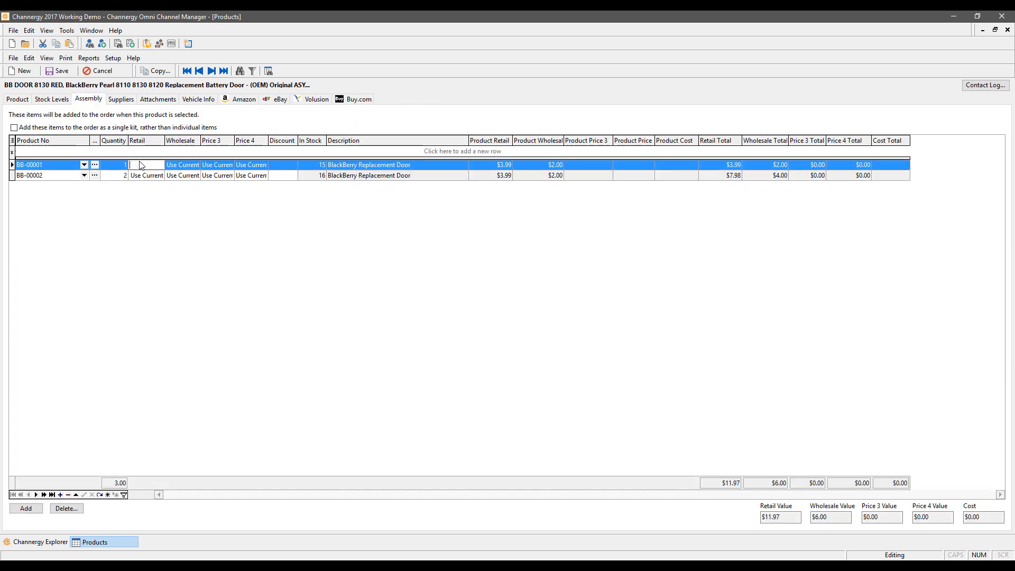
pyautogui.press('Down')
pyautogui.press('Up')
pyautogui.write('0')
pyautogui.press('Down')
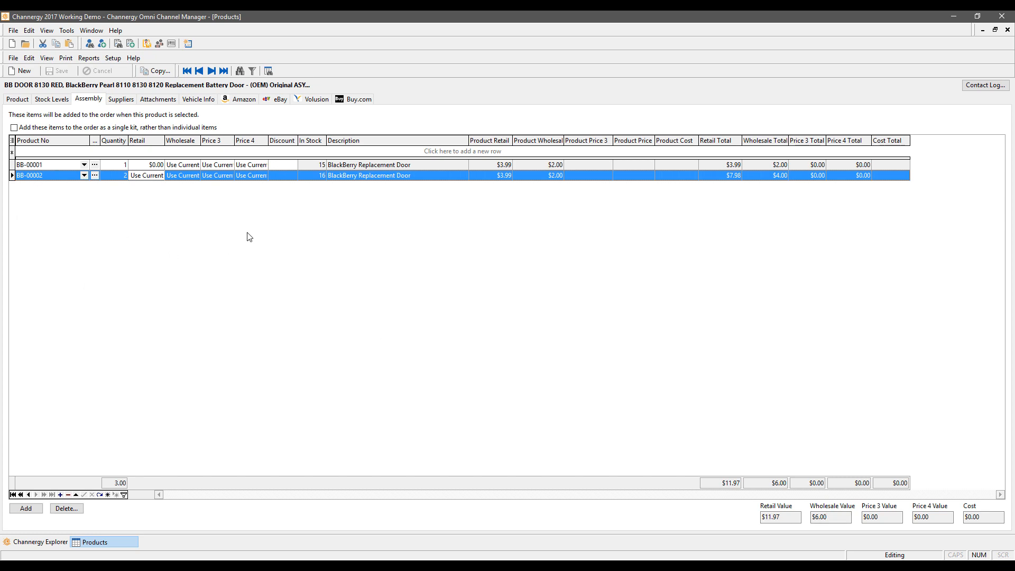
# - Try the option that adds the assembly items to the order as a single kit rather than individual items
pyautogui.click(33, 129)
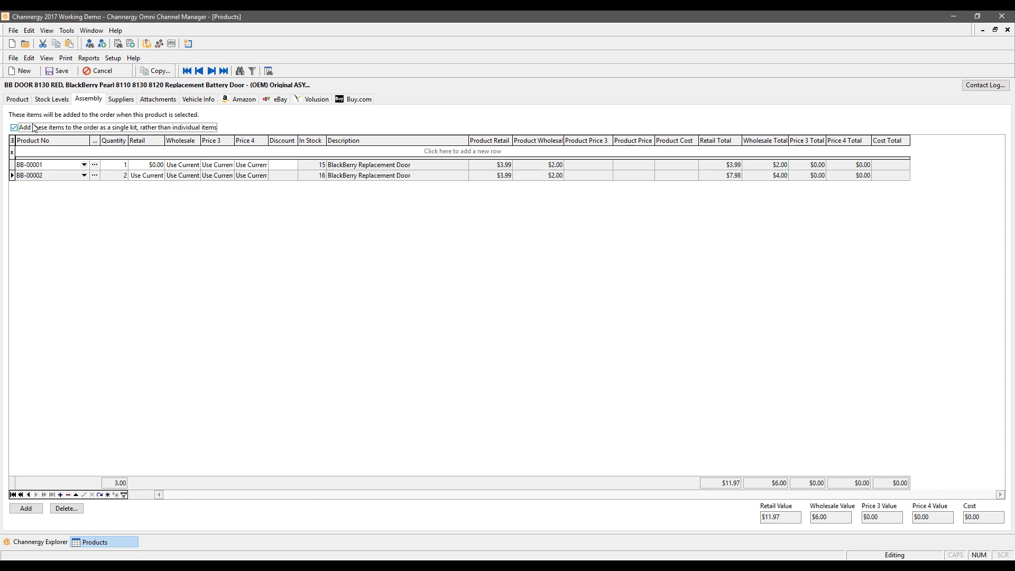
pyautogui.click(34, 128)
# - Attach the picture bb door red.jpg to the product, copying the file to the database attachments directory
pyautogui.click(169, 101)
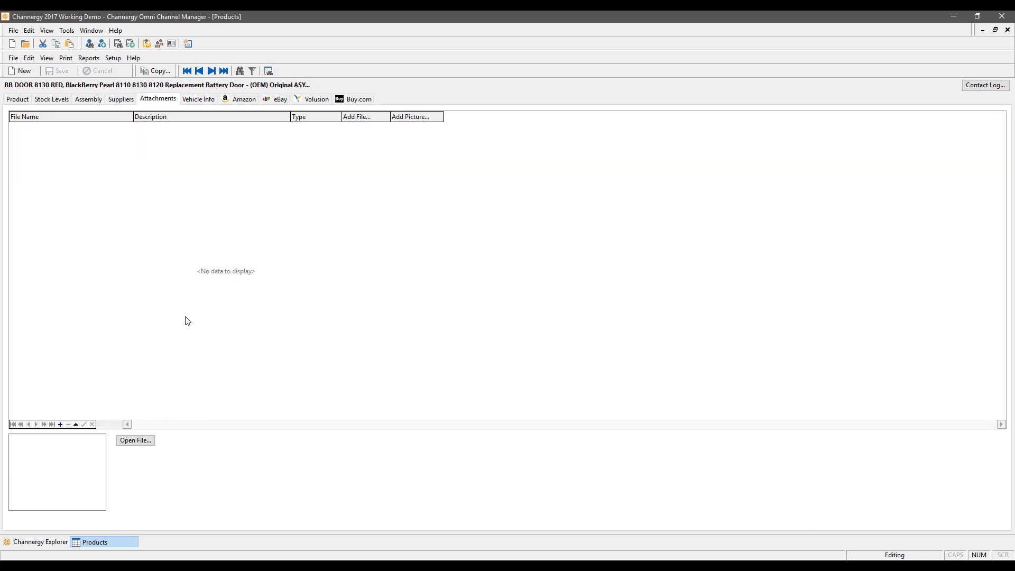
pyautogui.click(60, 424)
pyautogui.click(415, 128)
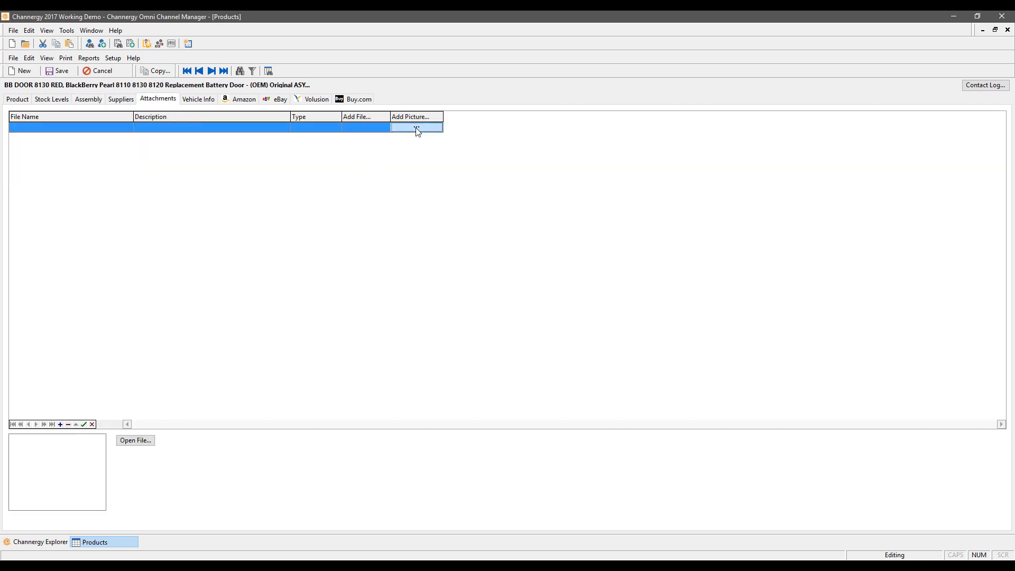
pyautogui.click(416, 128)
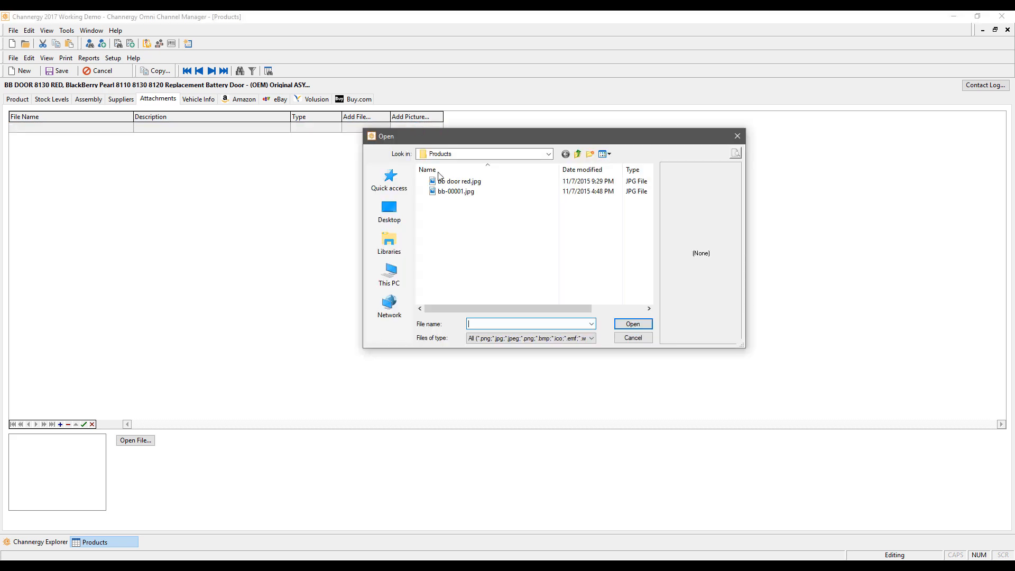
pyautogui.click(455, 181)
pyautogui.click(640, 324)
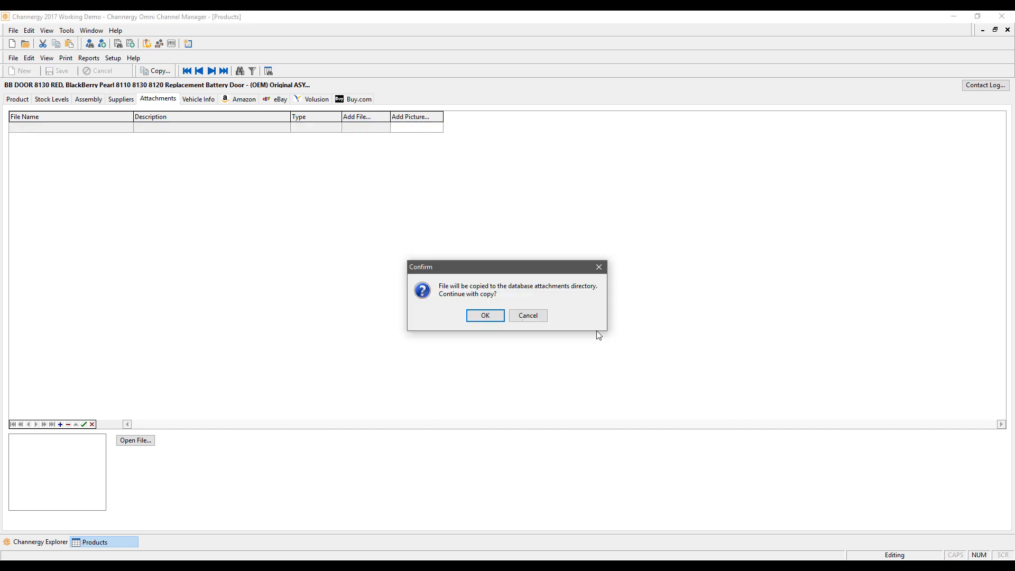
pyautogui.click(486, 316)
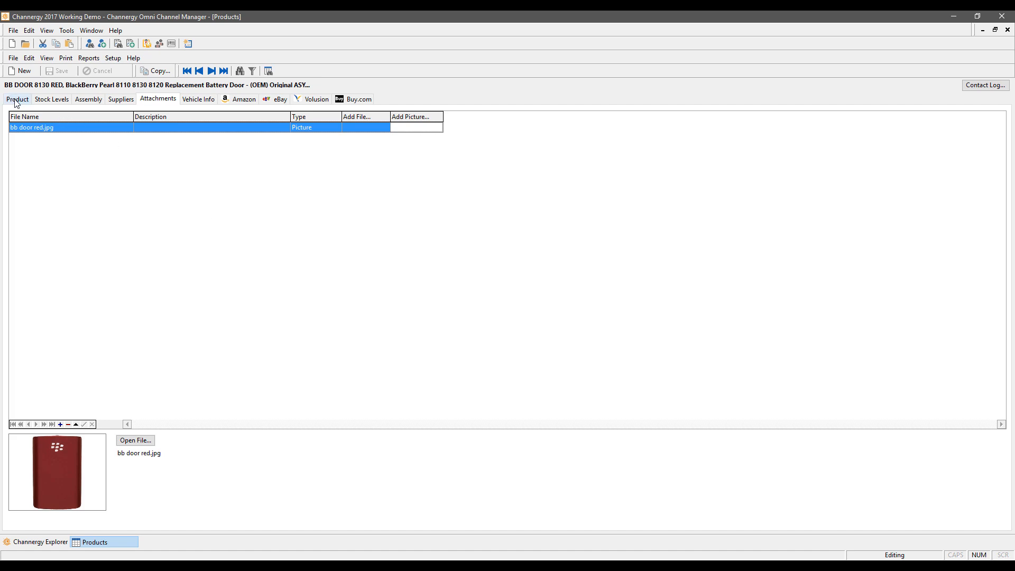
# - View the list of vehicles the product fits and return to the product's general information
pyautogui.click(204, 101)
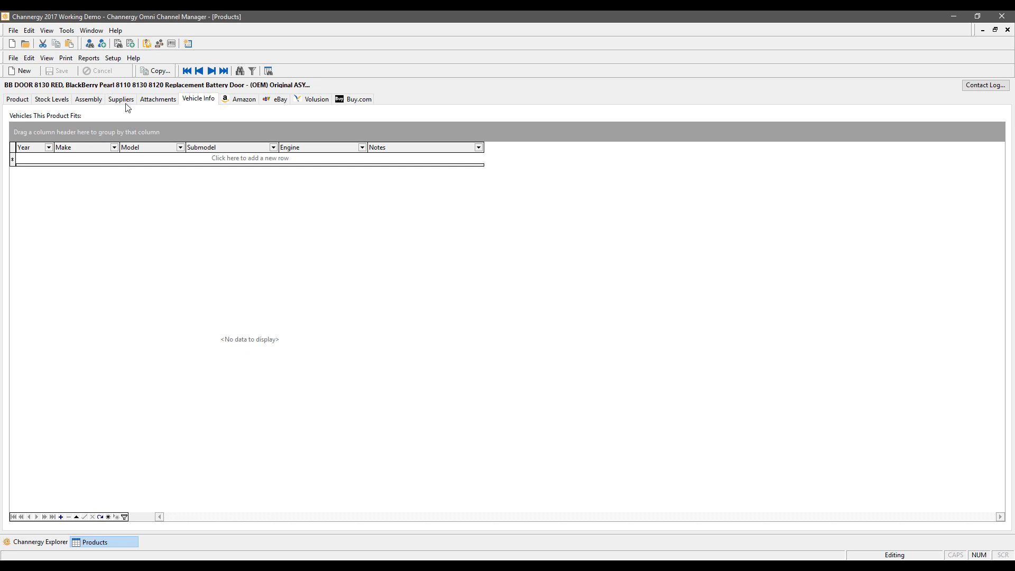
pyautogui.click(15, 101)
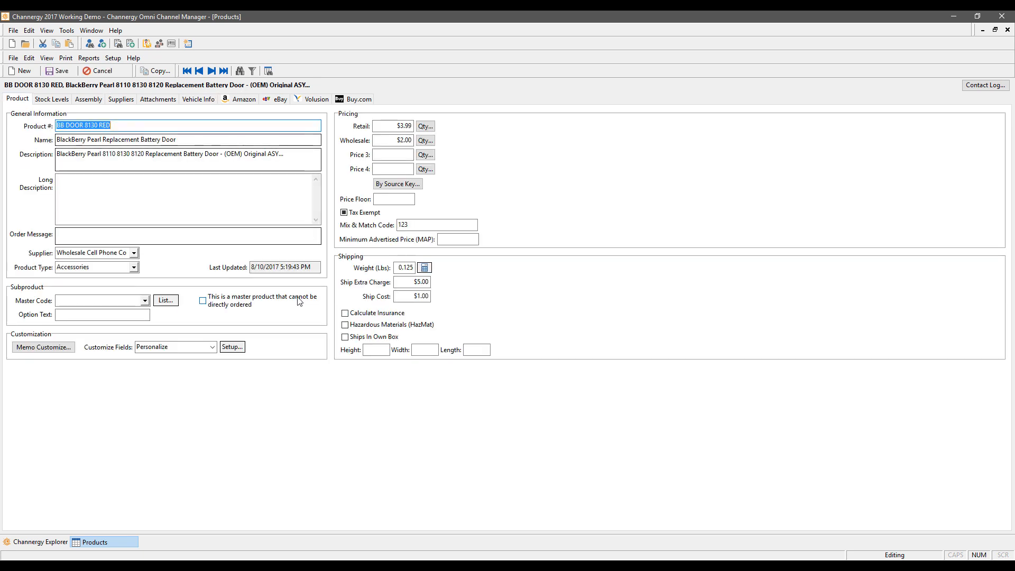